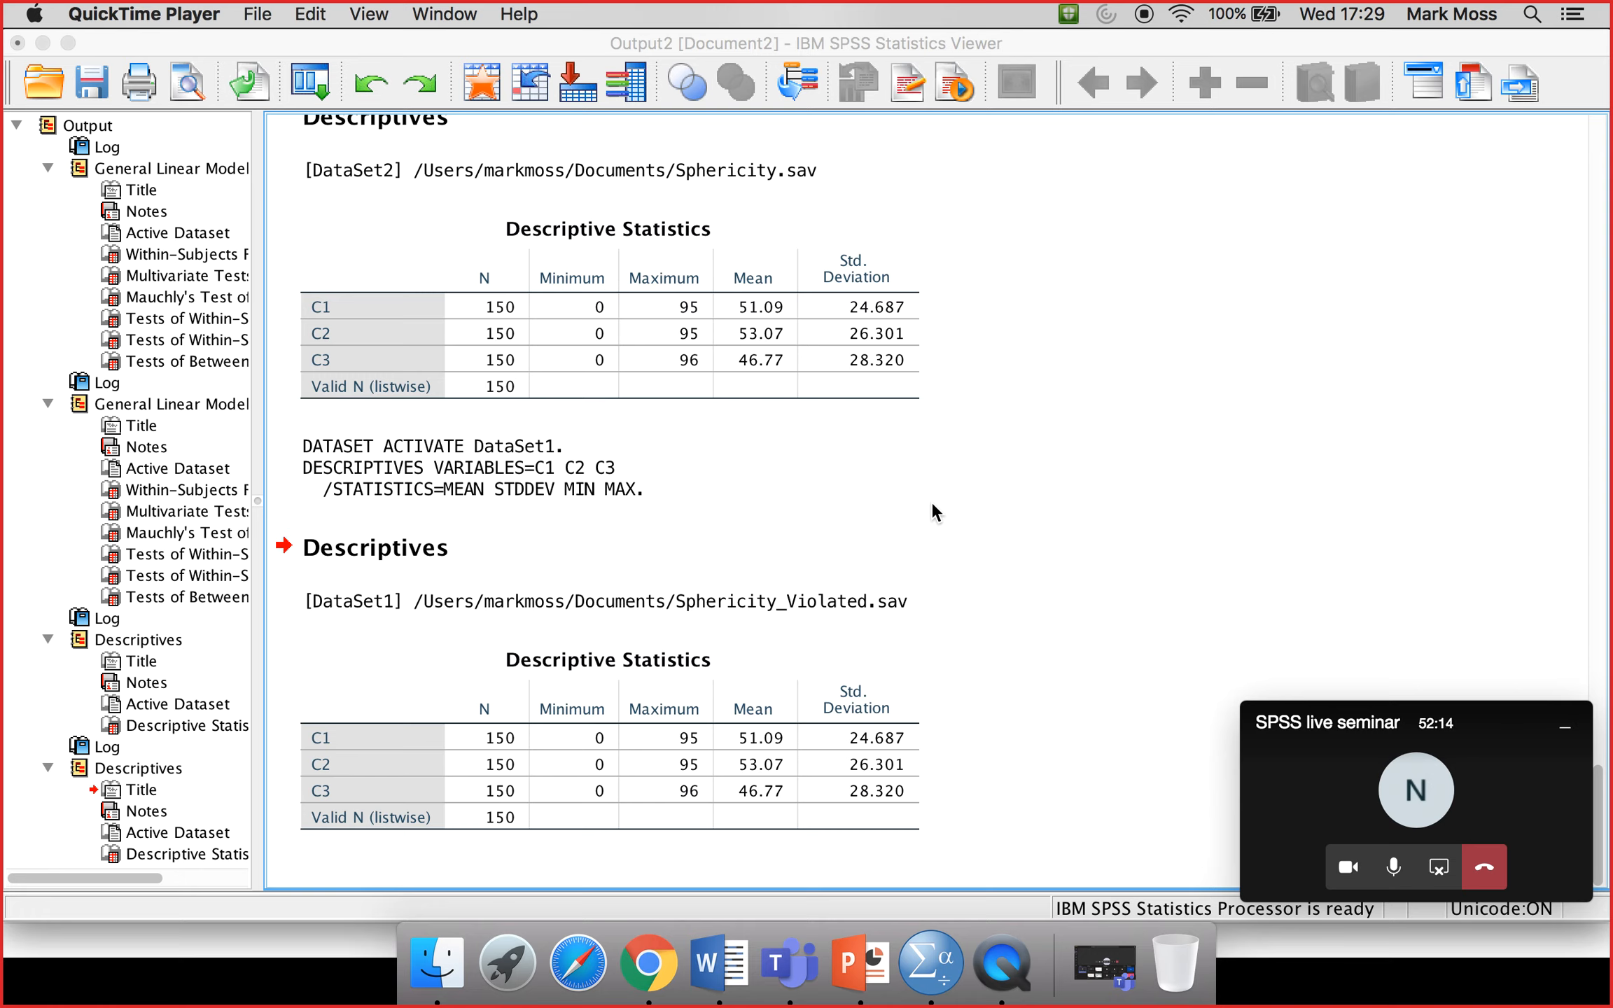
# - Run a two-tailed Pearson bivariate correlation on C1, C2 and C3 in the Sphericity.sav dataset
pyautogui.rightClick(907, 987)
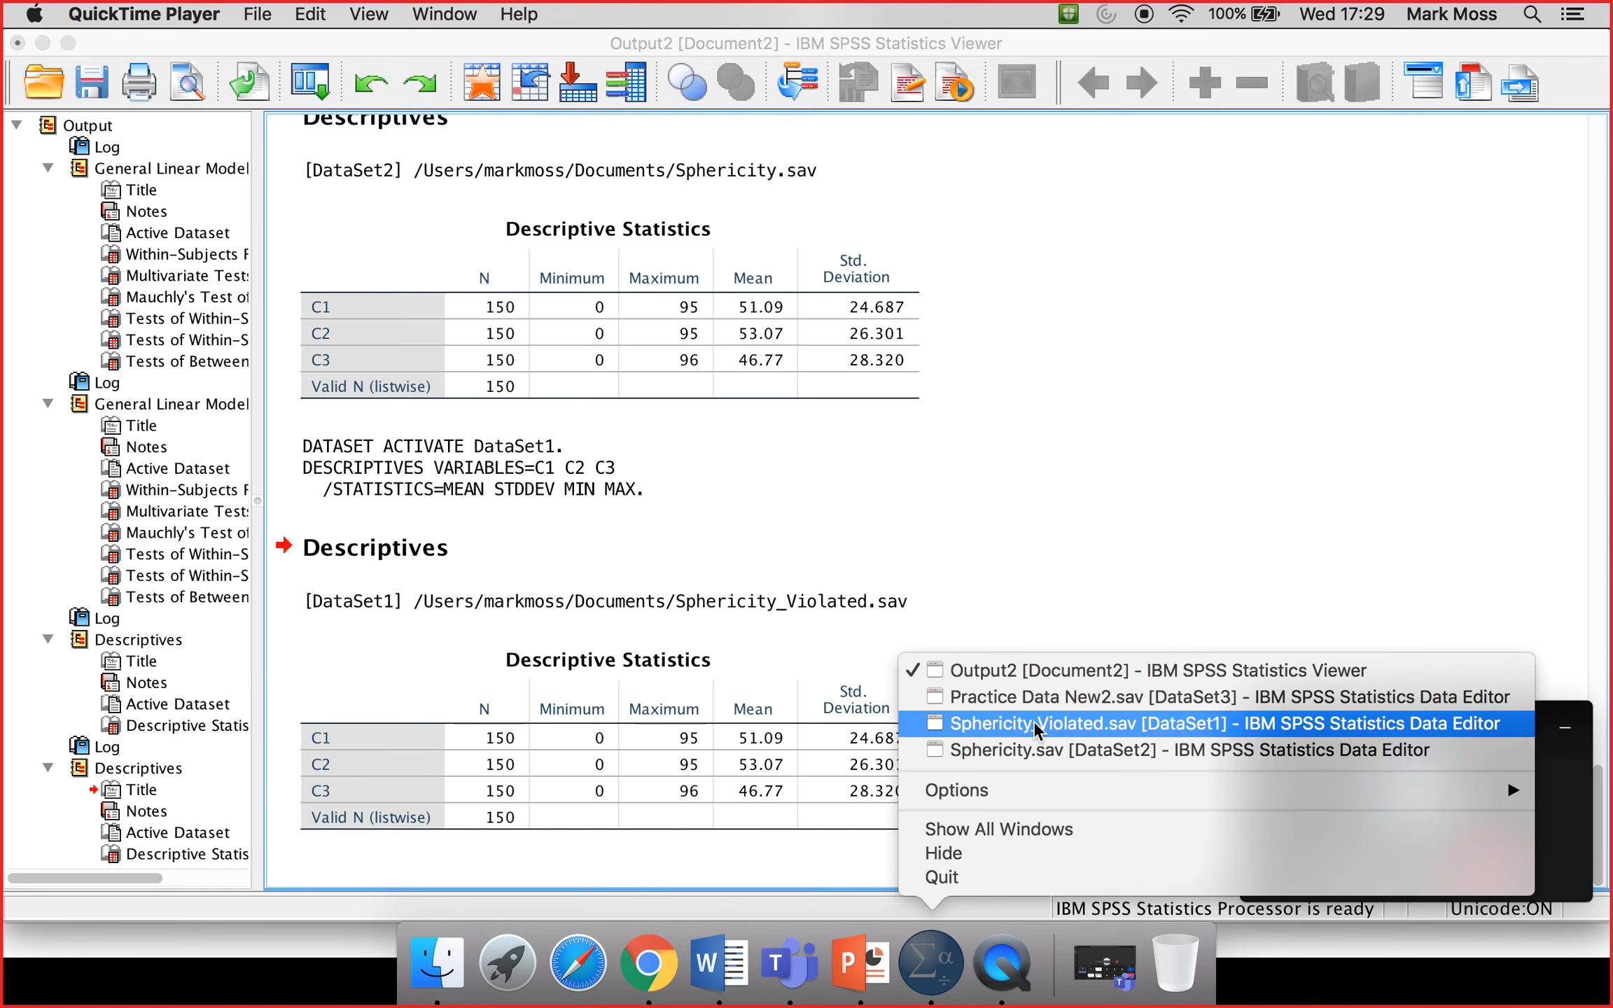
pyautogui.click(1024, 753)
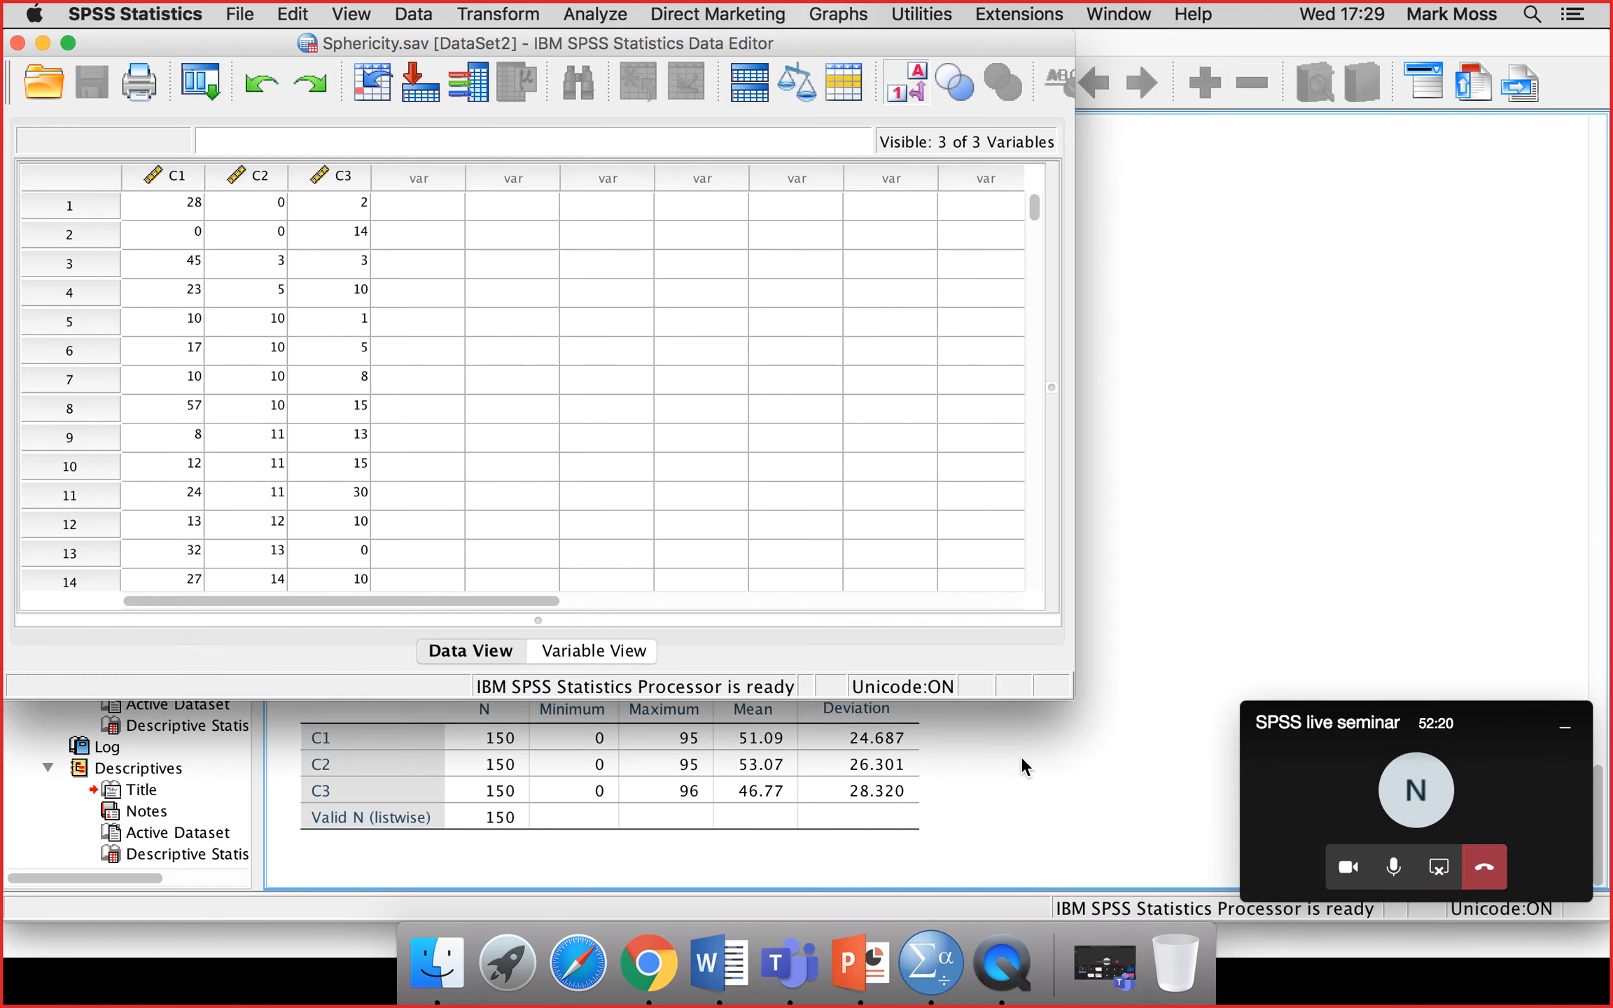
pyautogui.click(599, 21)
pyautogui.moveTo(594, 214)
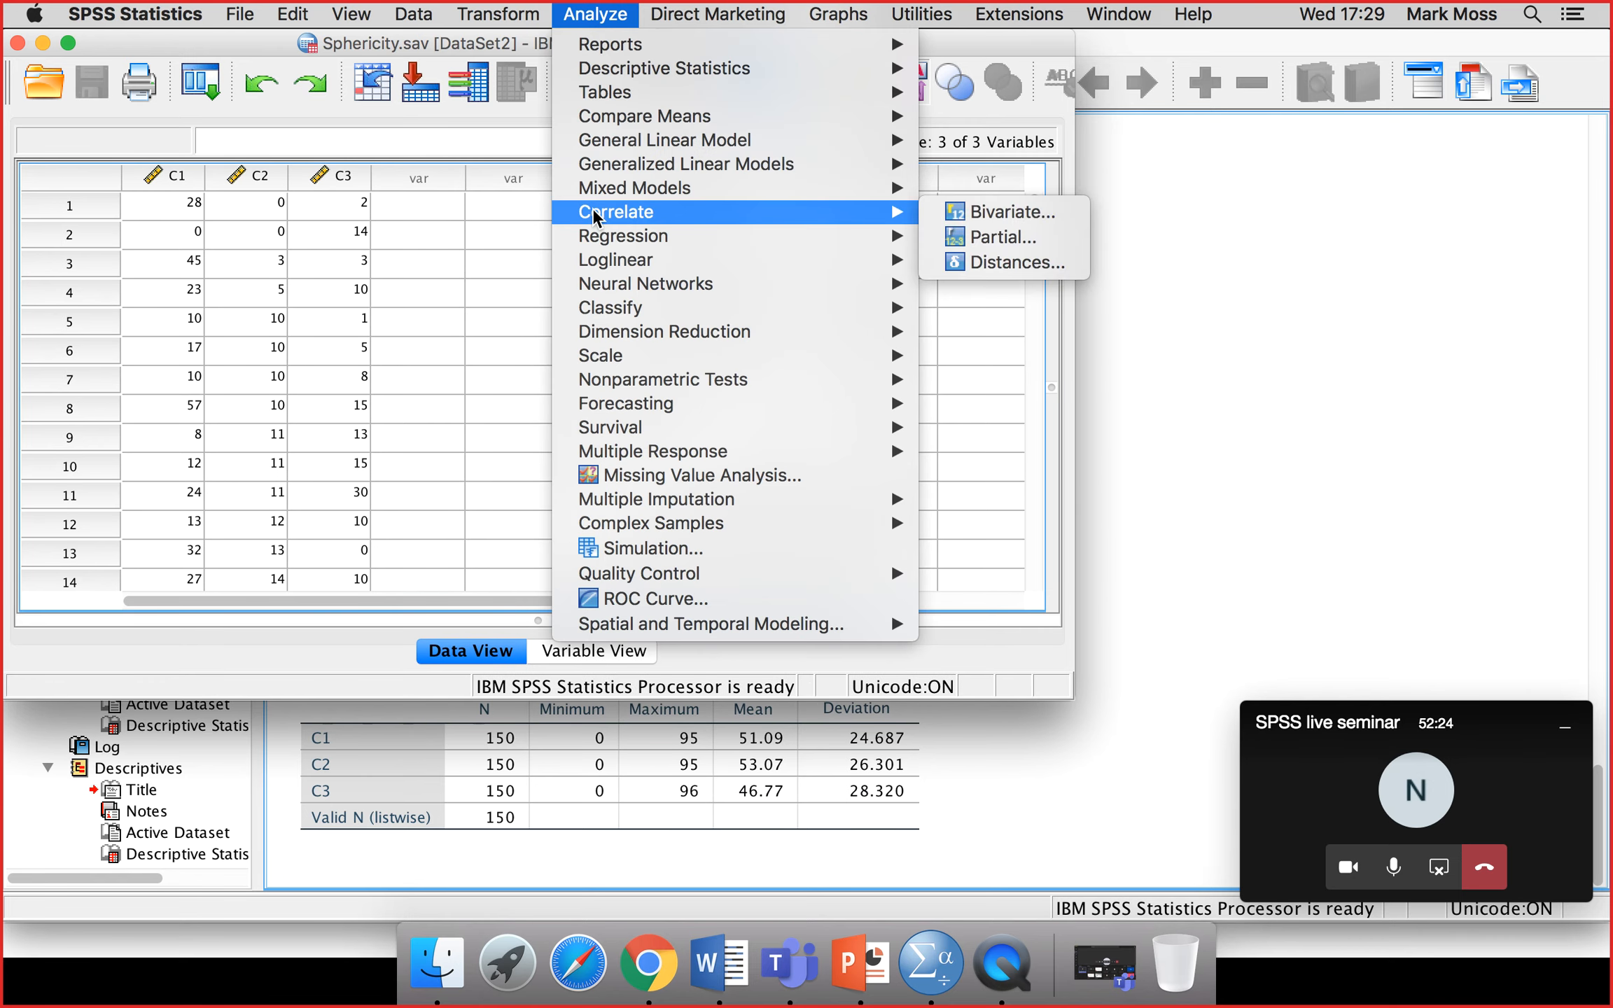
pyautogui.click(982, 214)
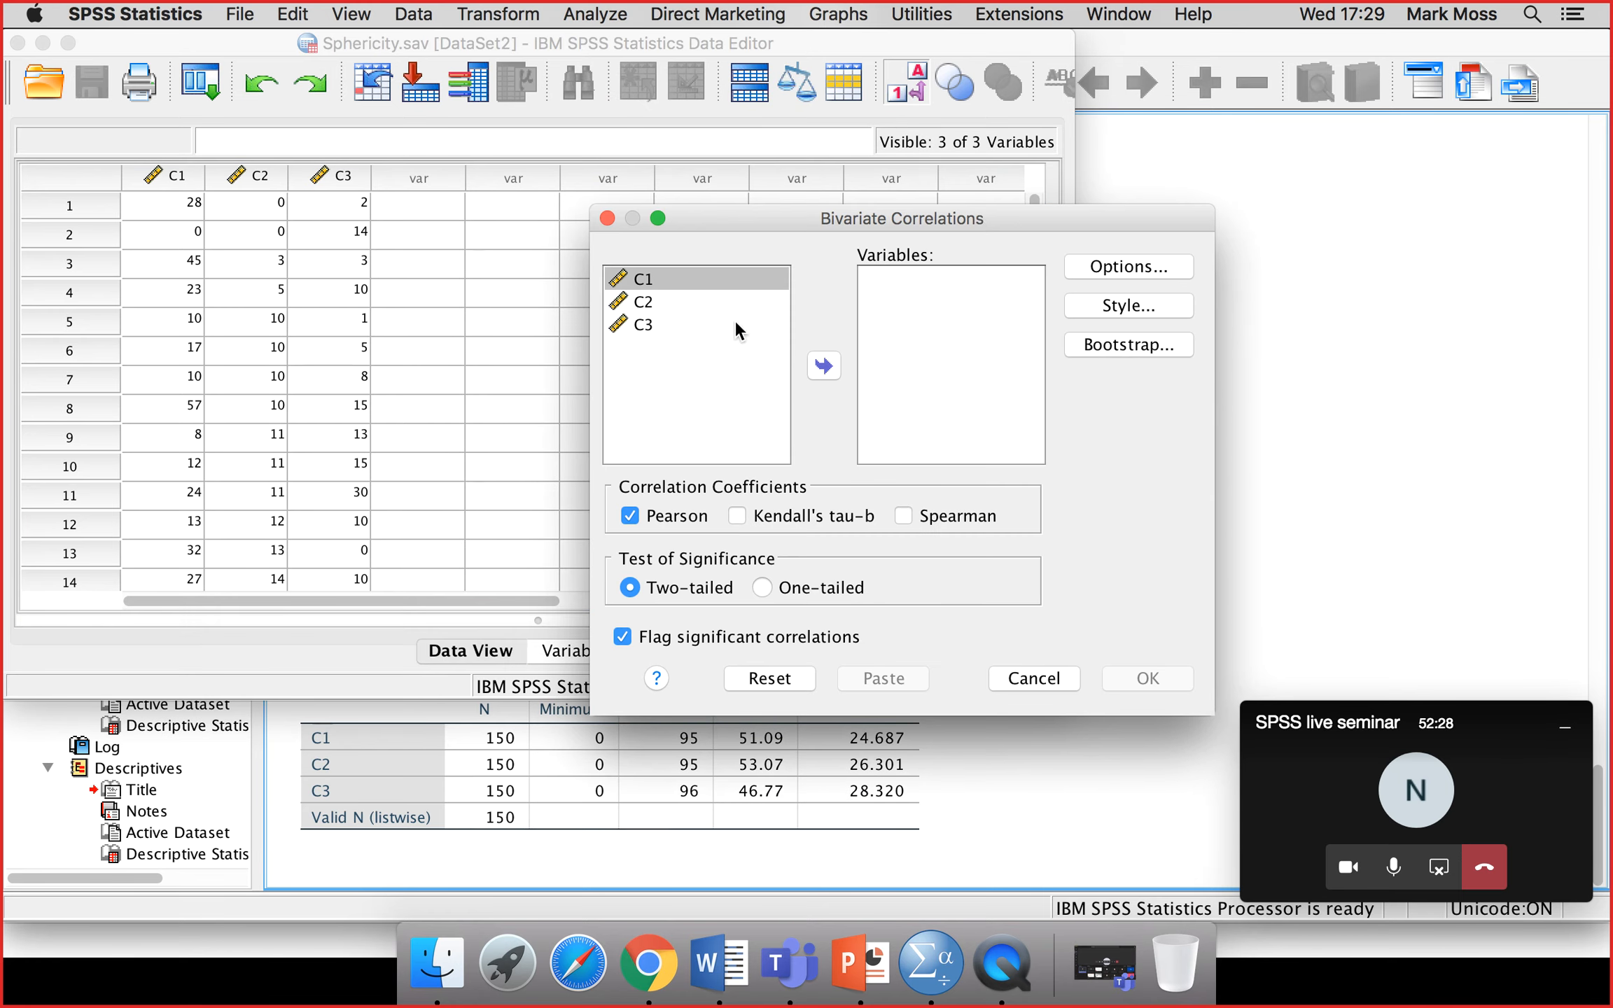
pyautogui.click(662, 280)
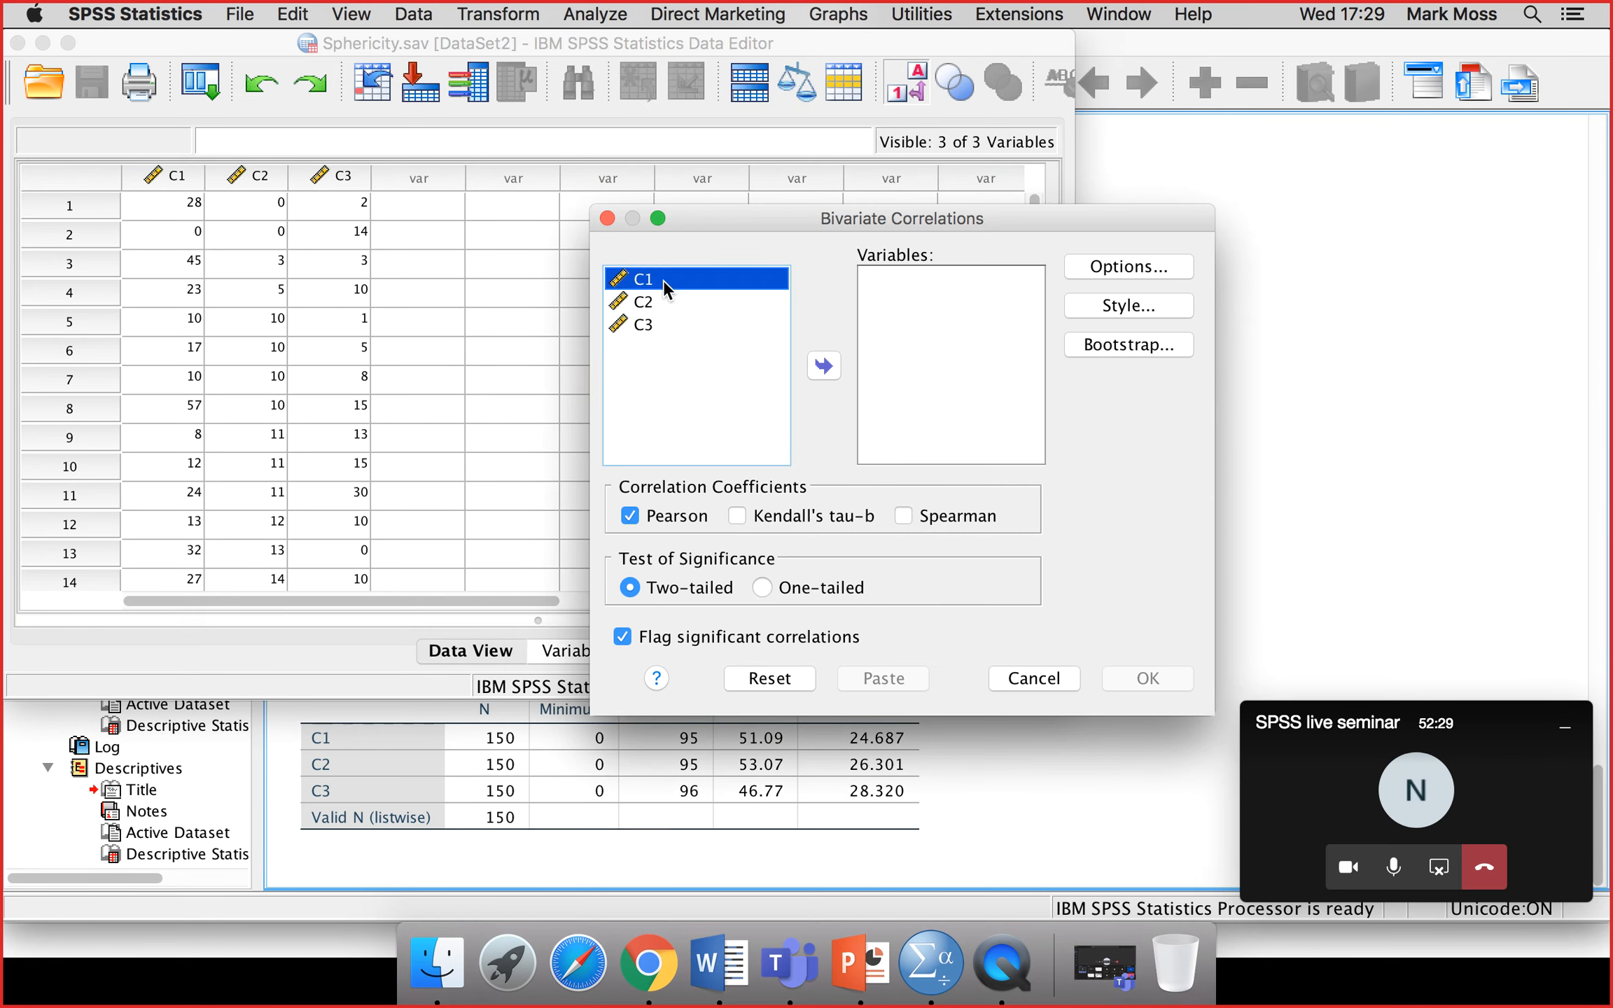
pyautogui.keyDown('shift'); pyautogui.click(642, 327); pyautogui.keyUp('shift')
pyautogui.click(822, 367)
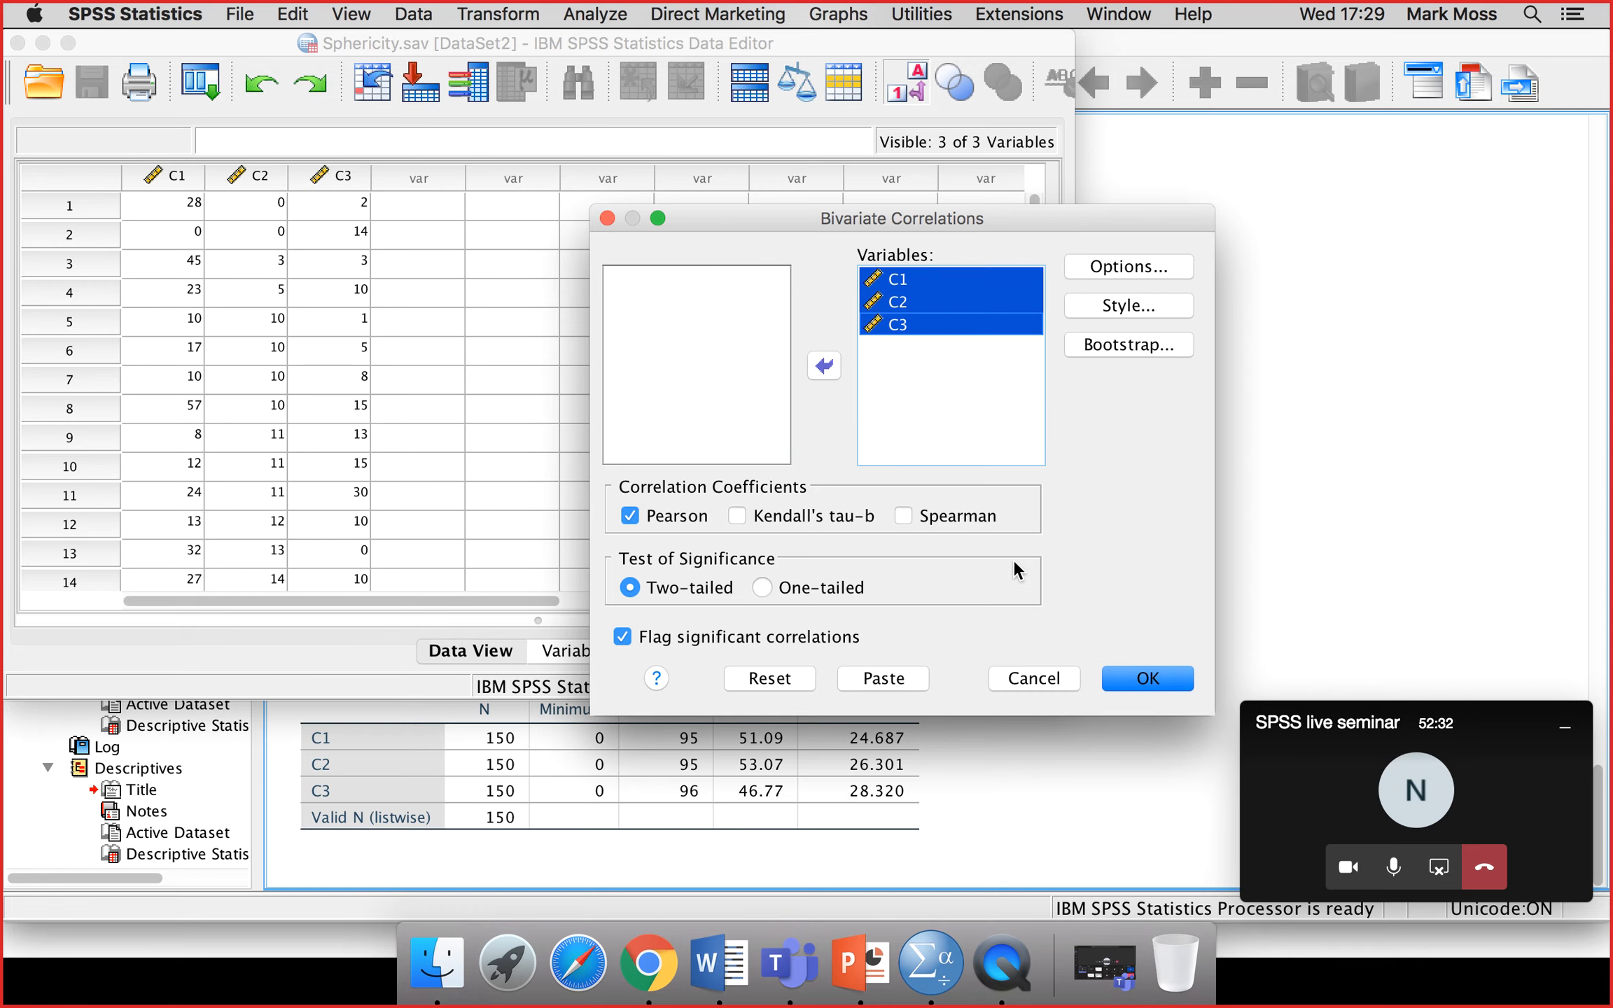
pyautogui.click(1150, 681)
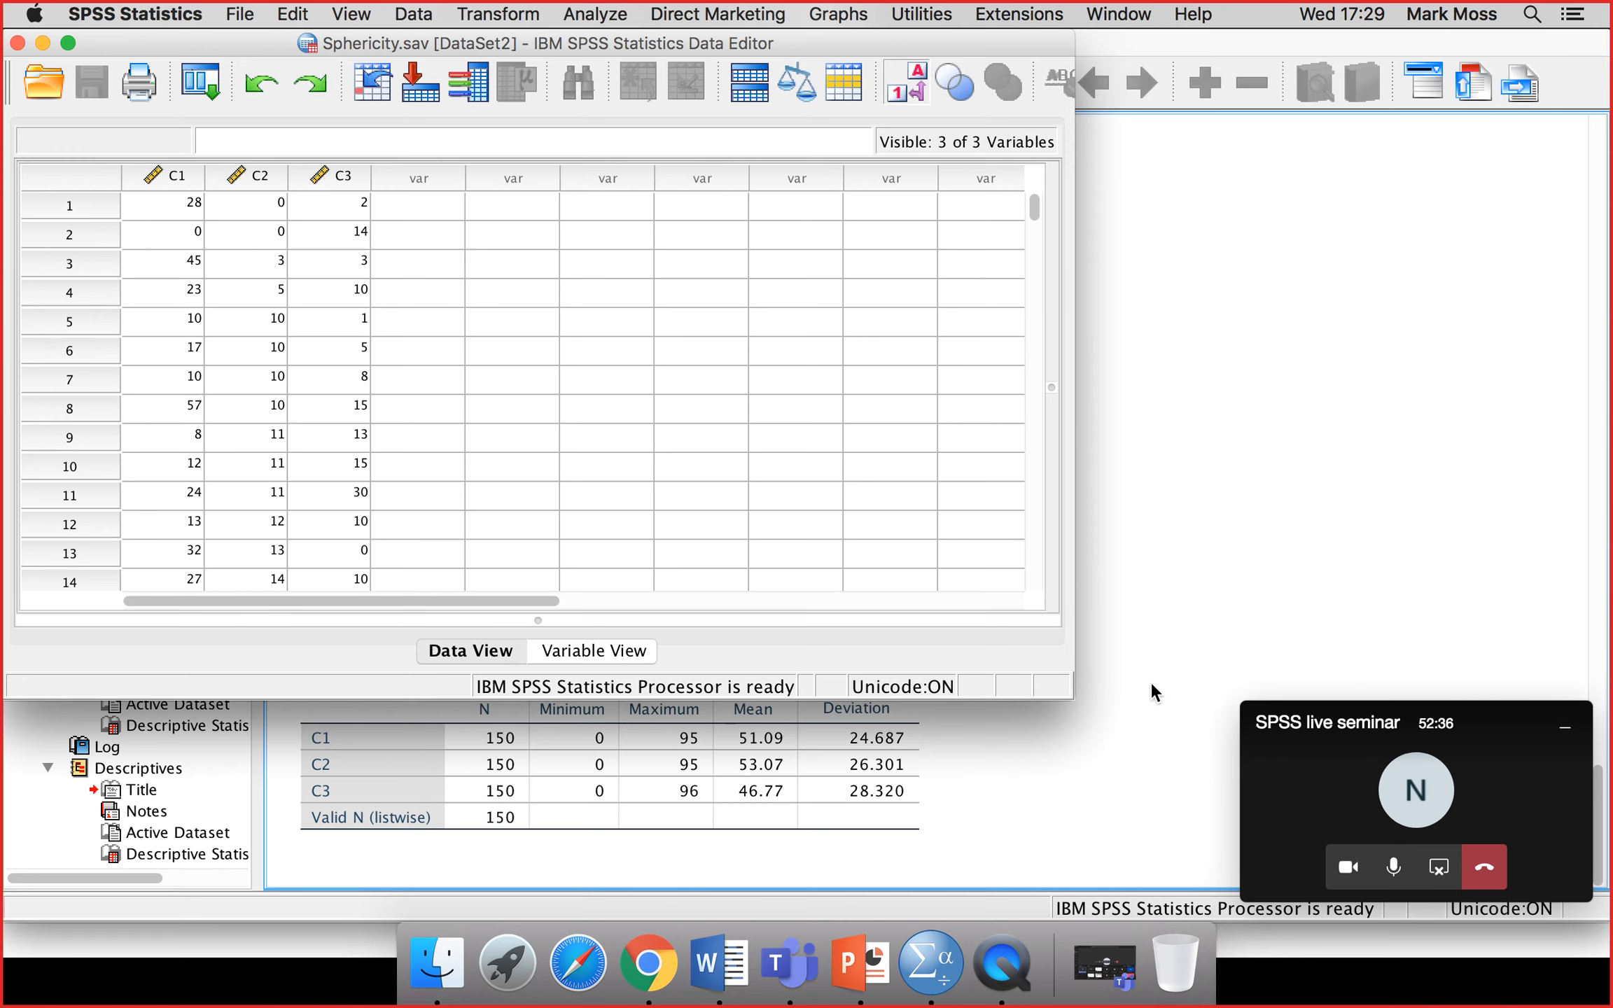
# - Examine the Correlations table for Sphericity.sav in the output viewer
pyautogui.click(1084, 759)
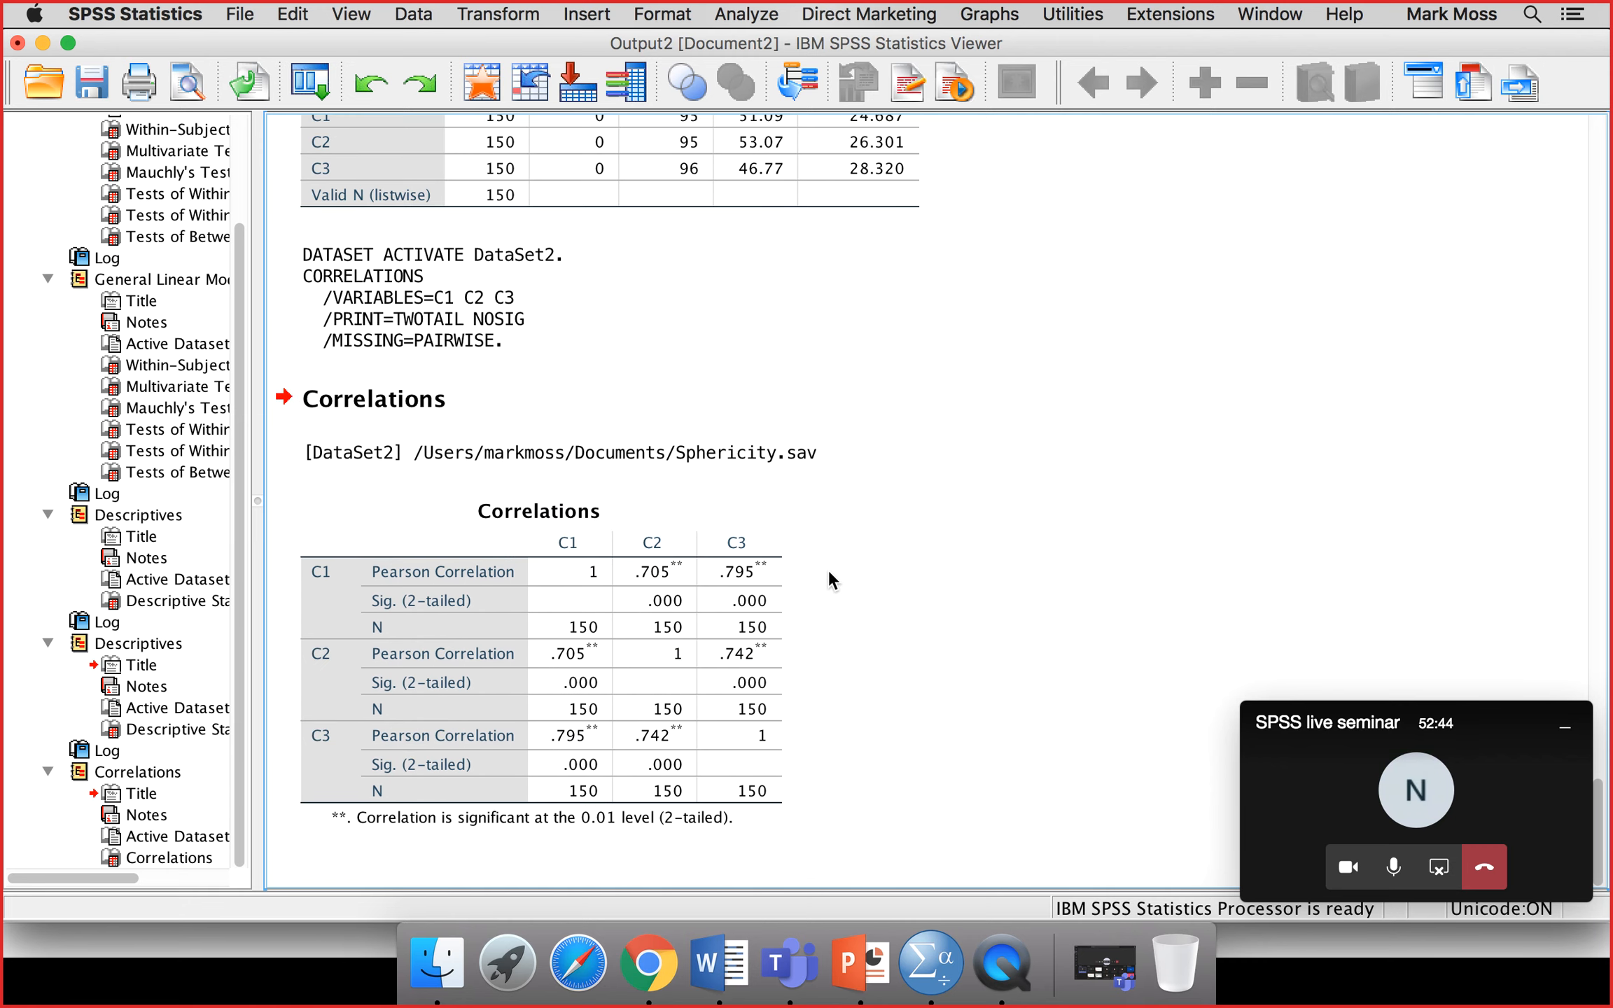
pyautogui.click(702, 527)
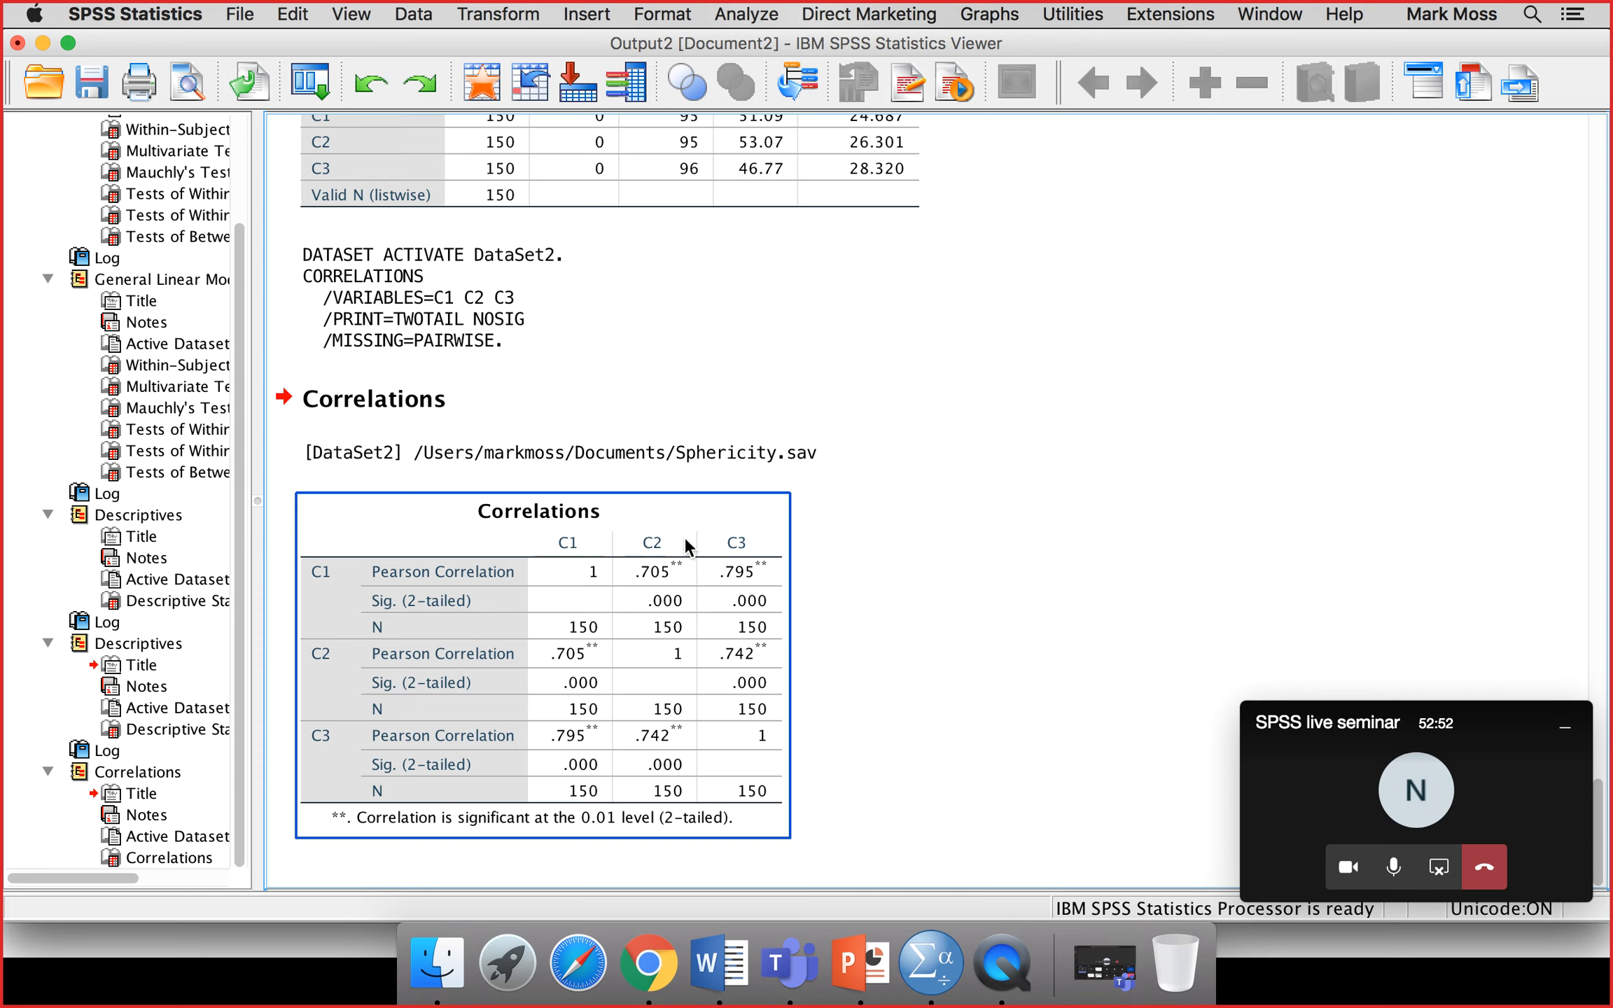
pyautogui.click(1059, 449)
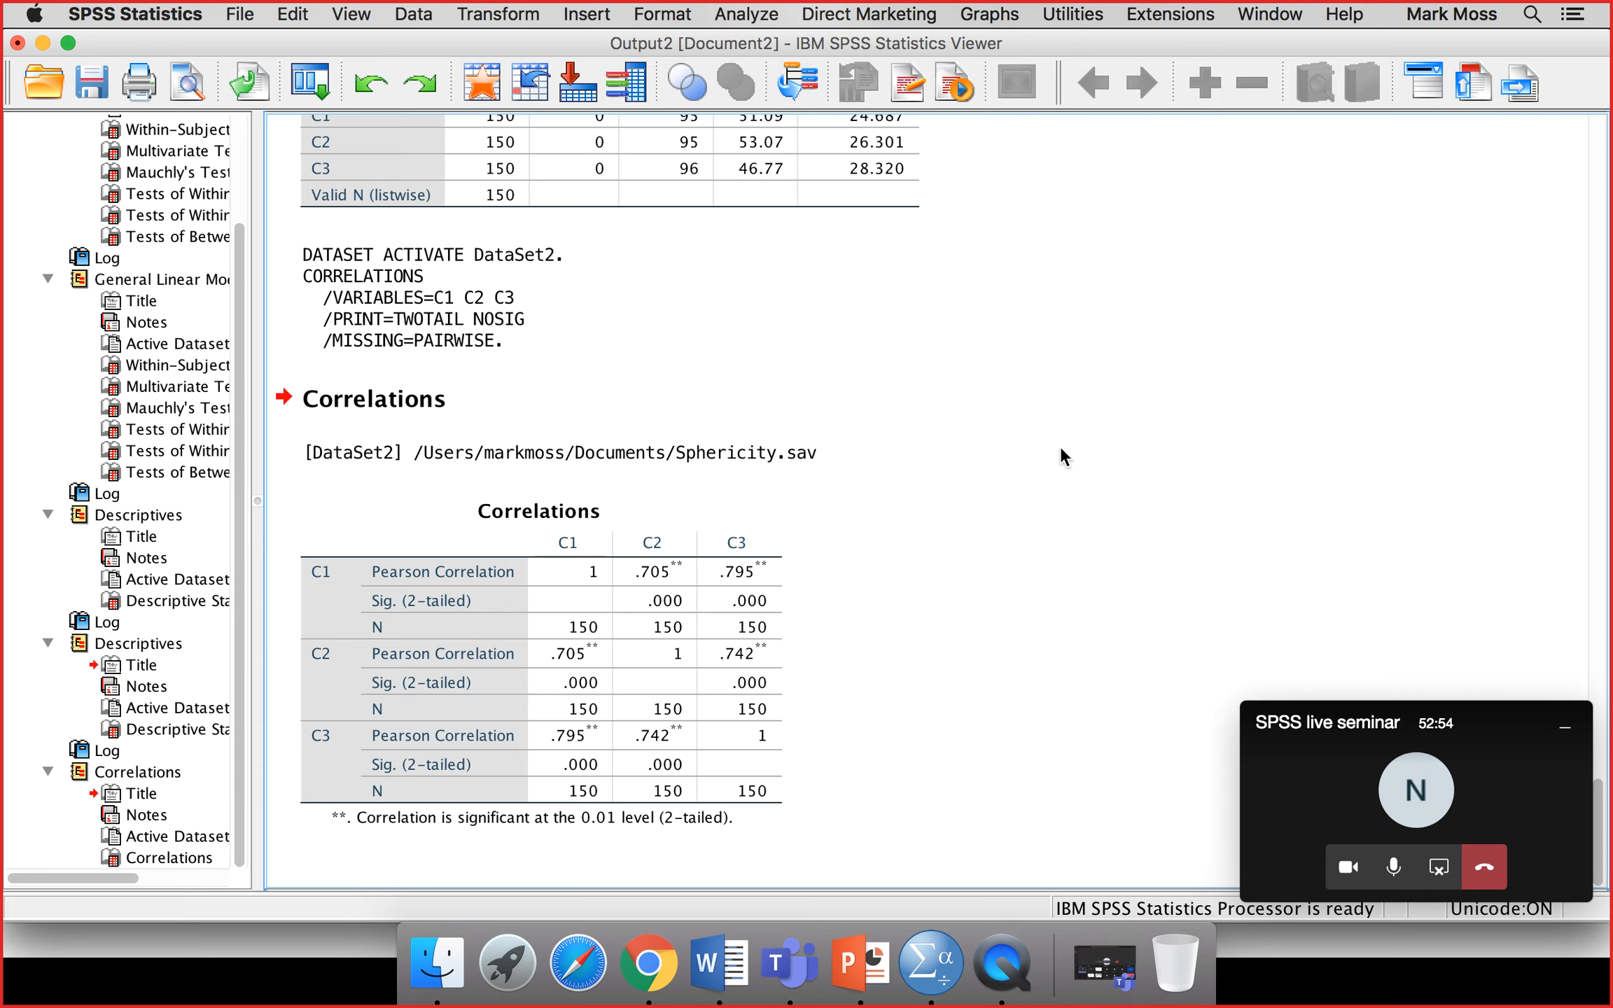
# - Run a two-tailed Pearson bivariate correlation on C1, C2 and C3 in the Sphericity_Violated.sav dataset
pyautogui.rightClick(919, 974)
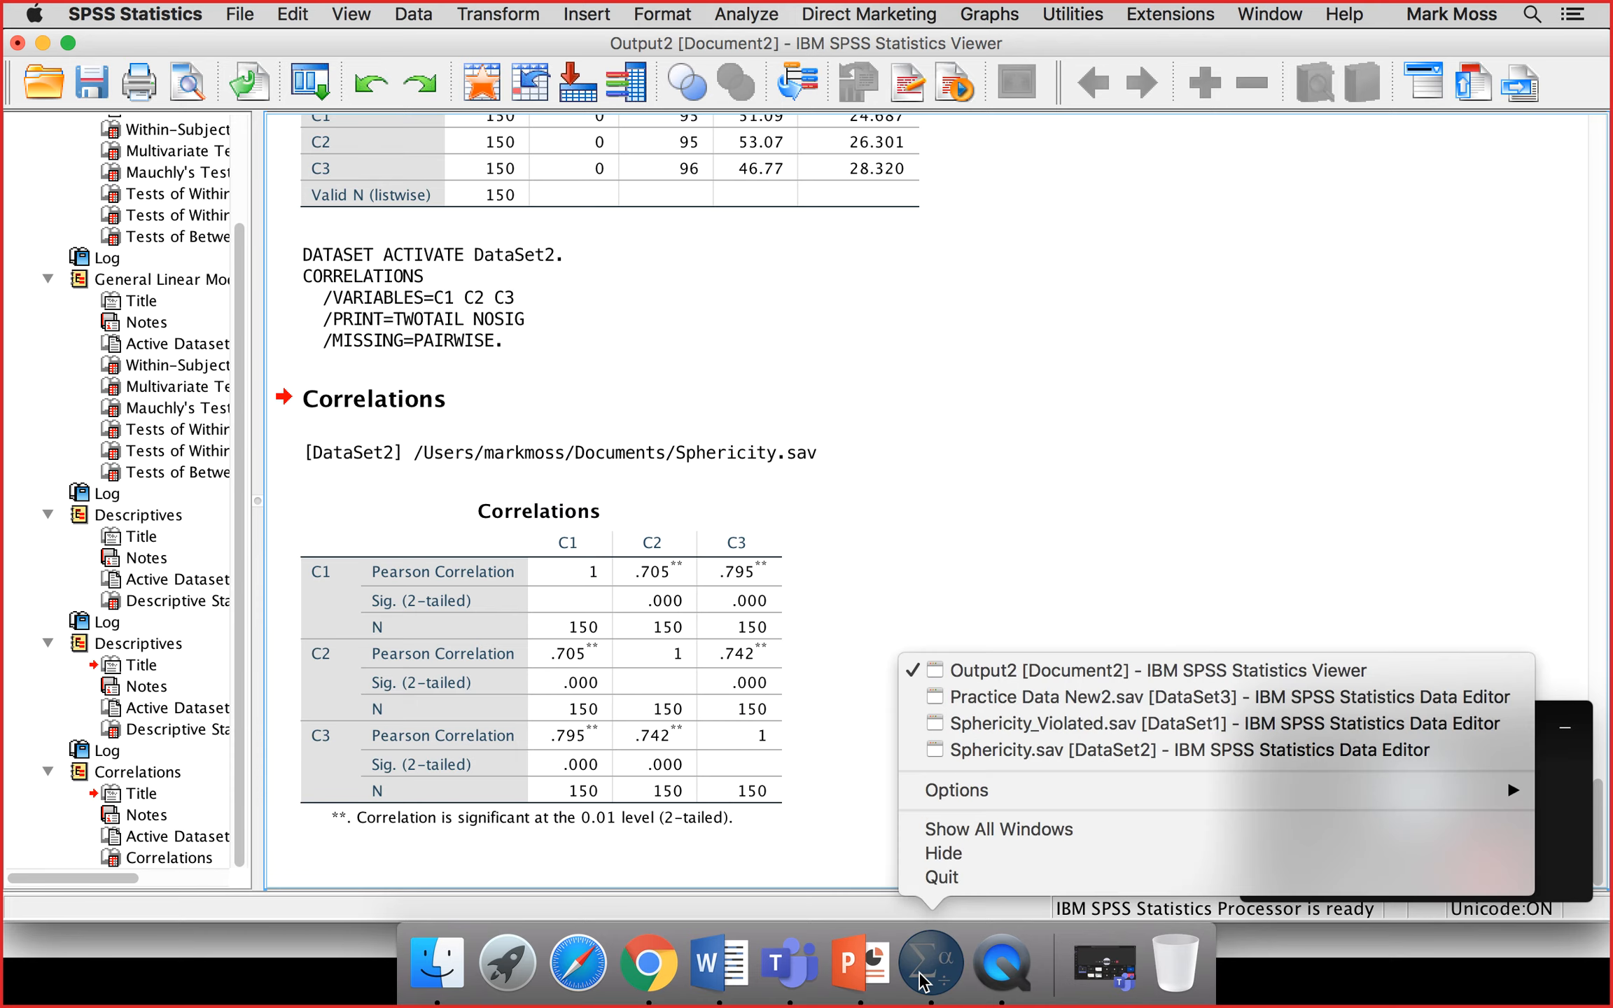
pyautogui.click(1048, 732)
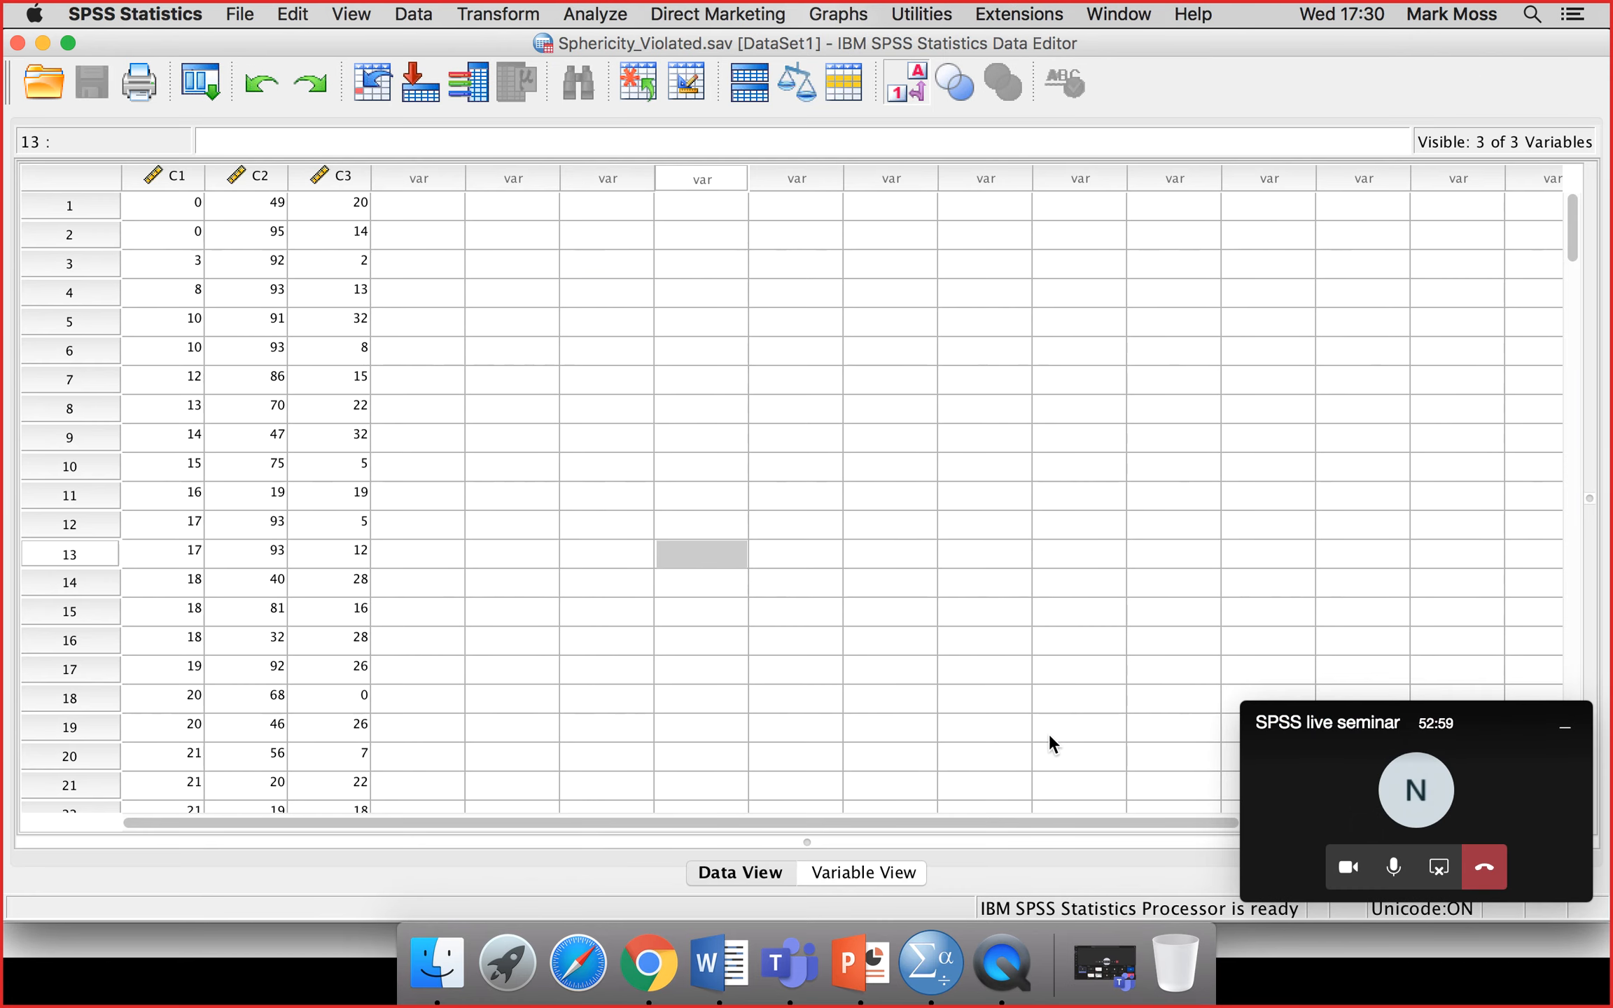
pyautogui.click(581, 21)
pyautogui.moveTo(609, 220)
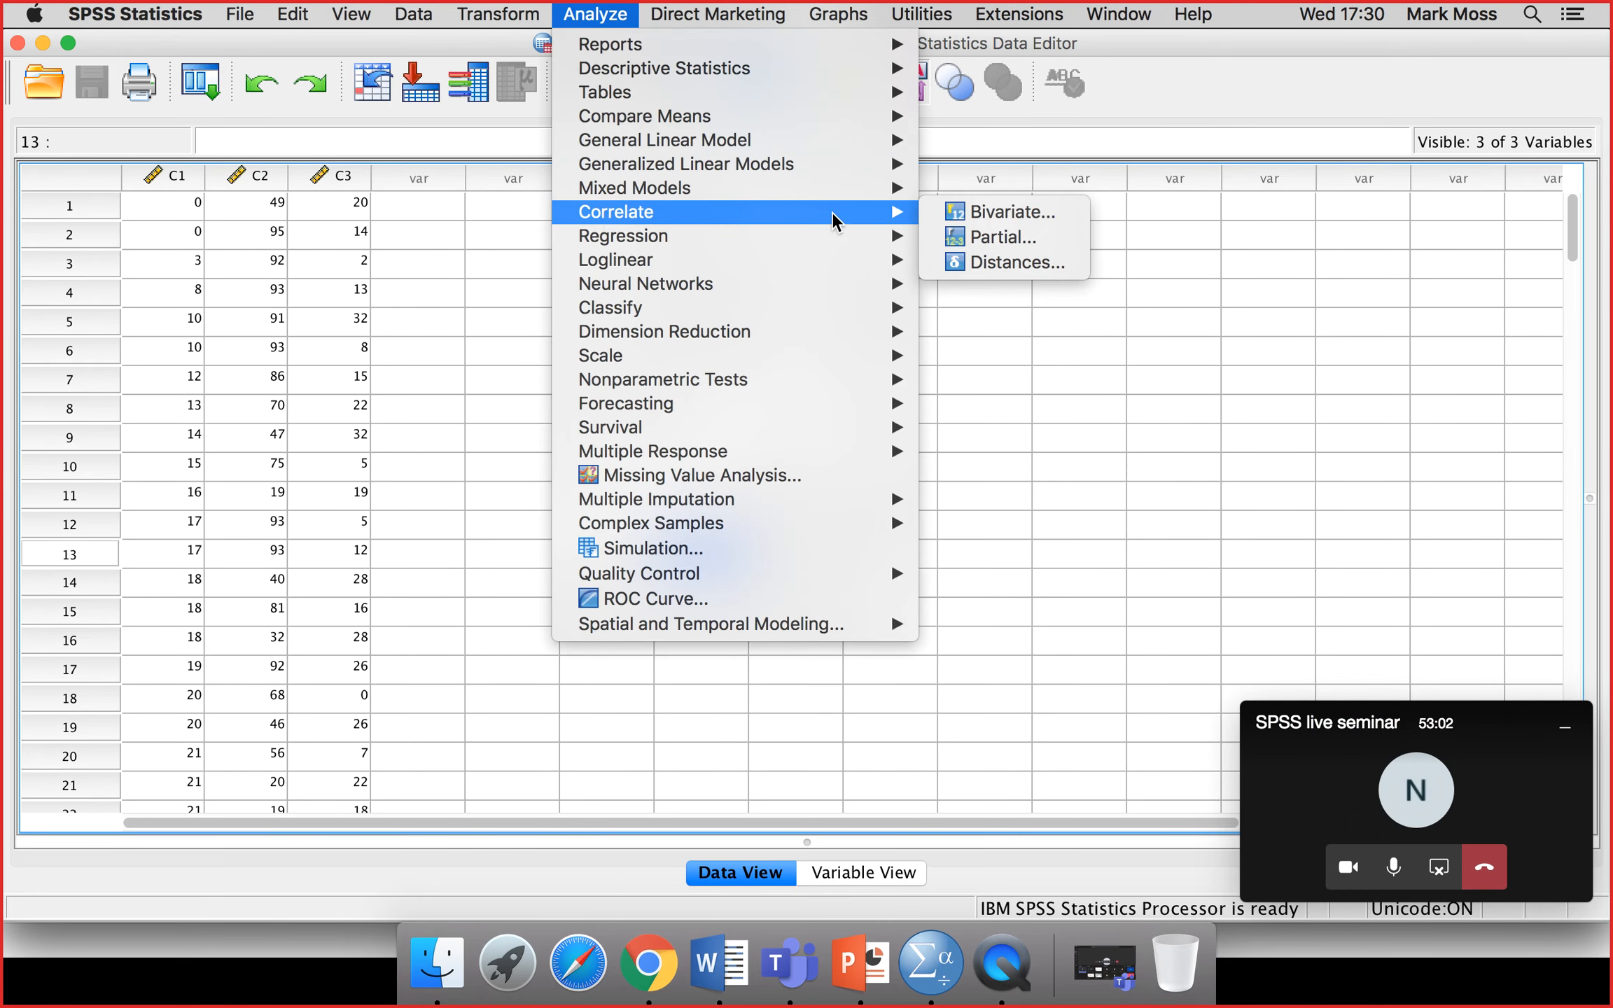
pyautogui.click(964, 212)
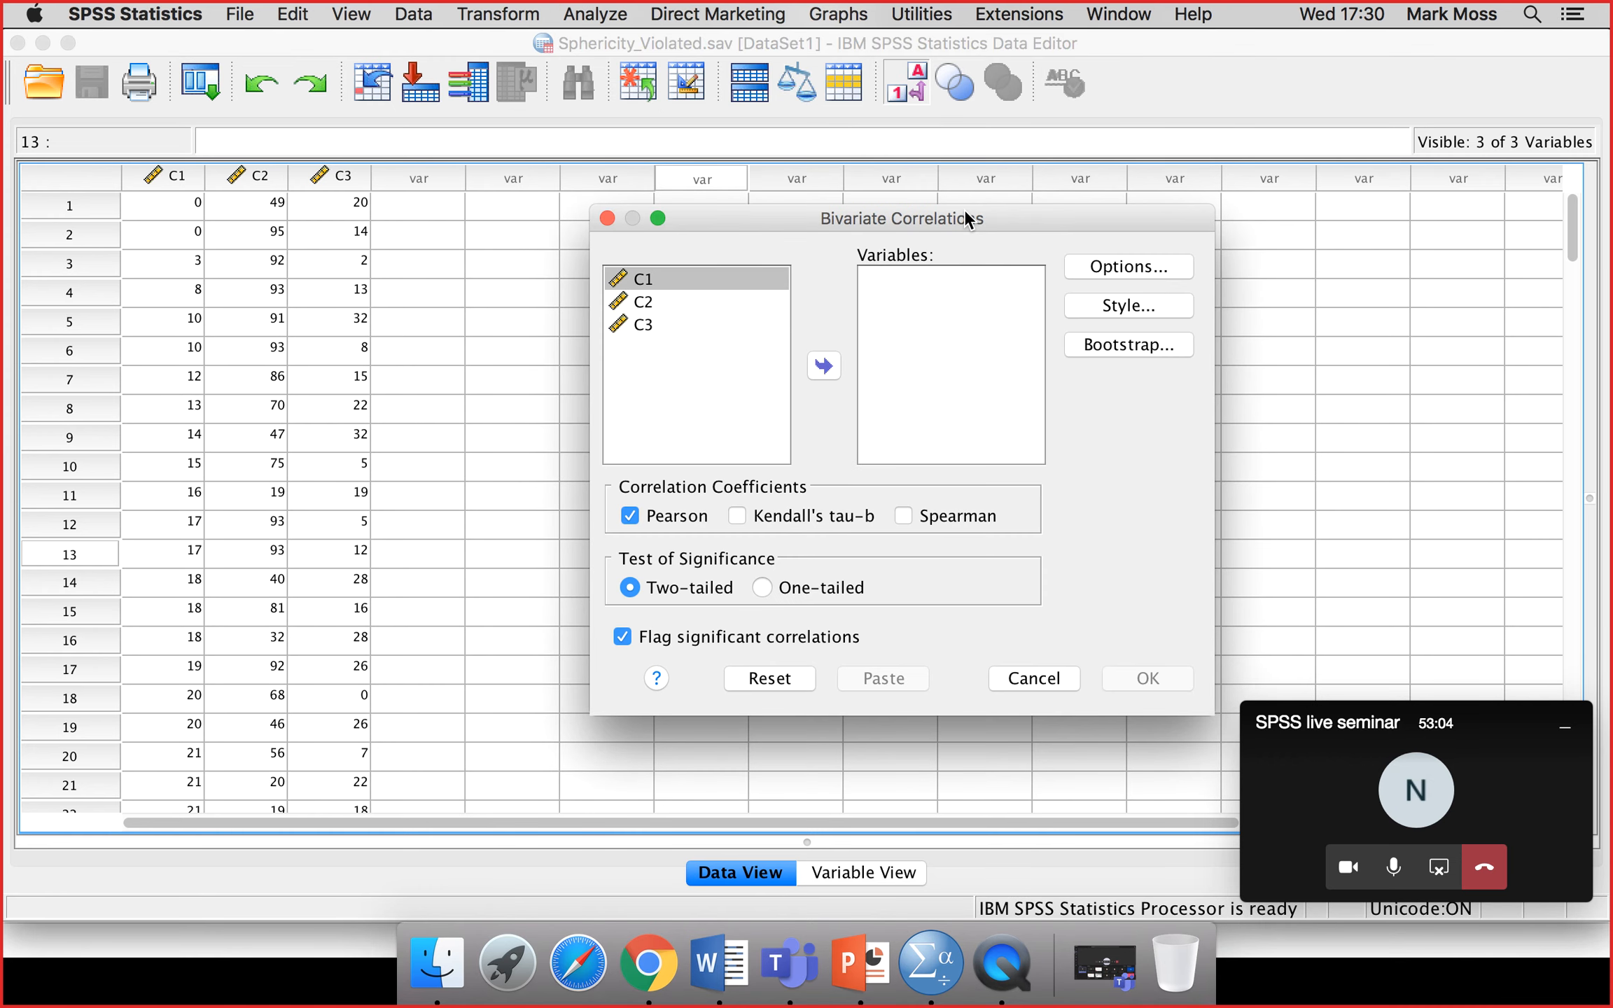
pyautogui.click(704, 281)
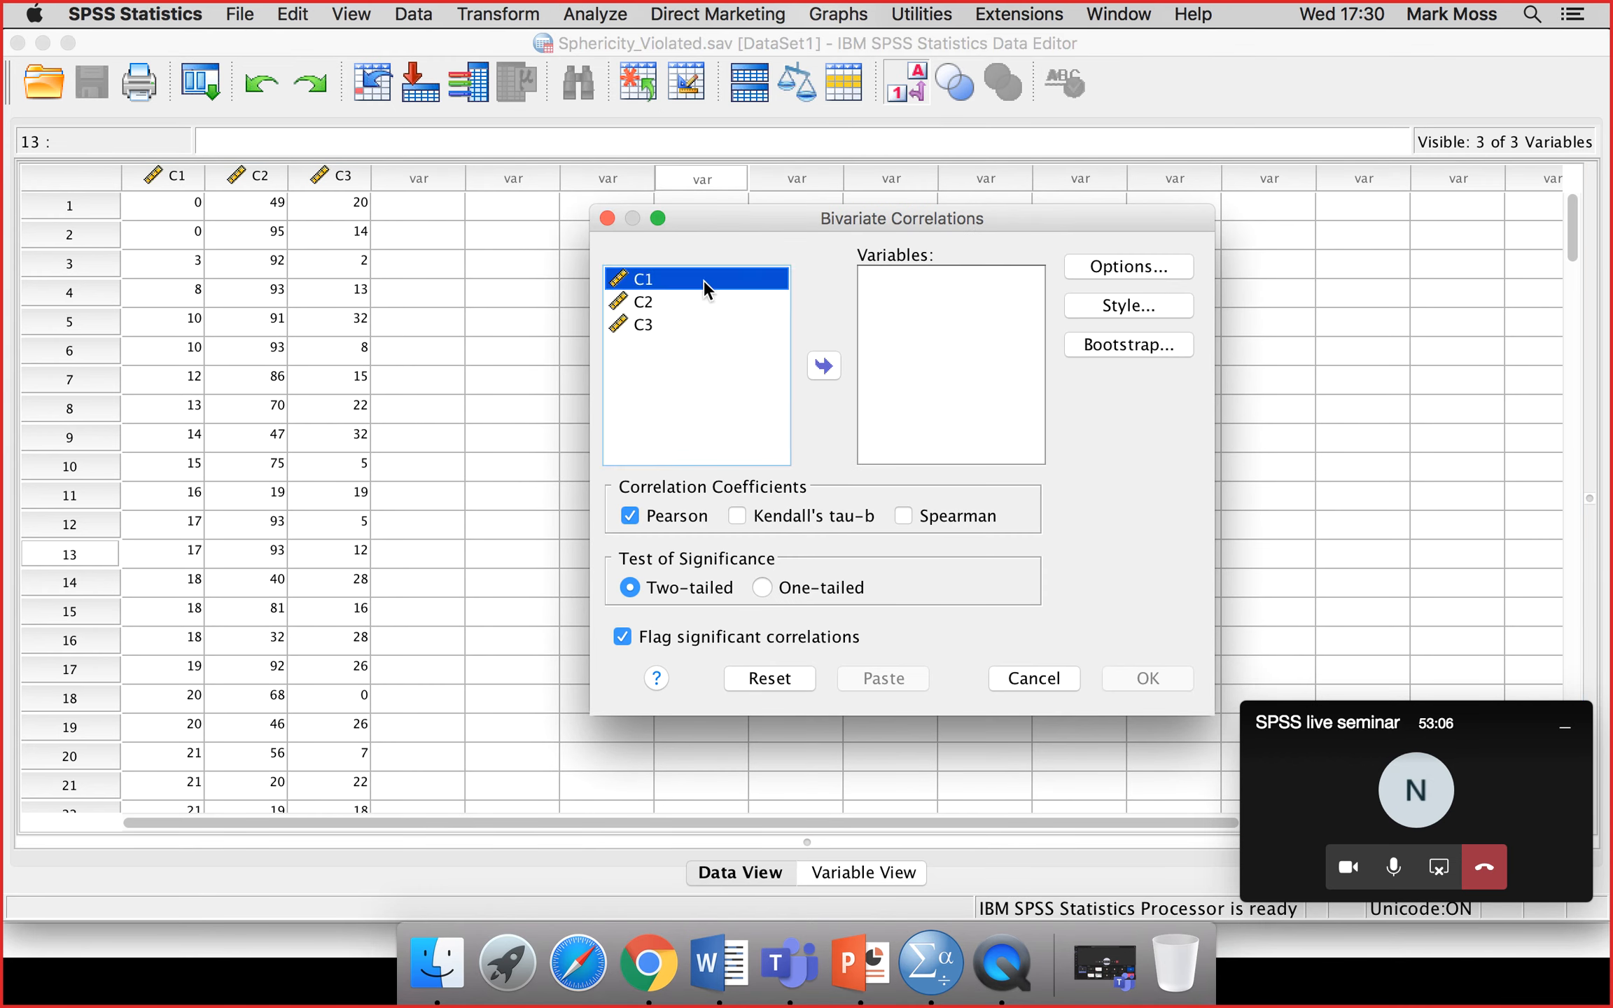
pyautogui.keyDown('shift'); pyautogui.click(641, 326); pyautogui.keyUp('shift')
pyautogui.click(823, 366)
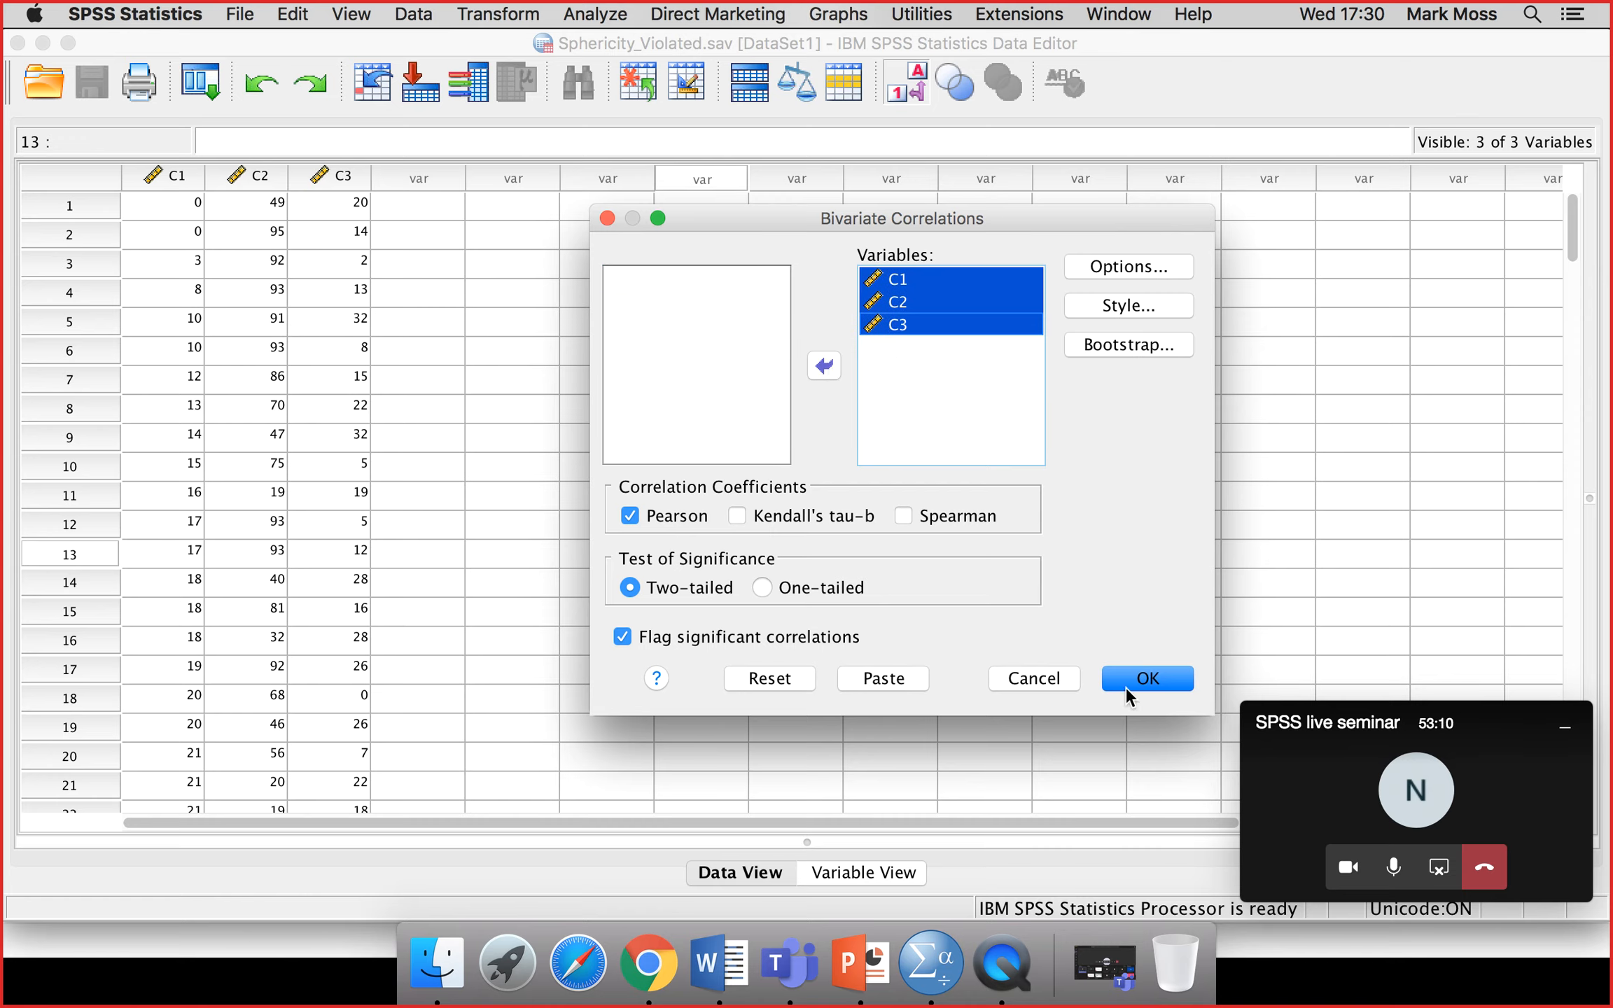
pyautogui.click(1146, 679)
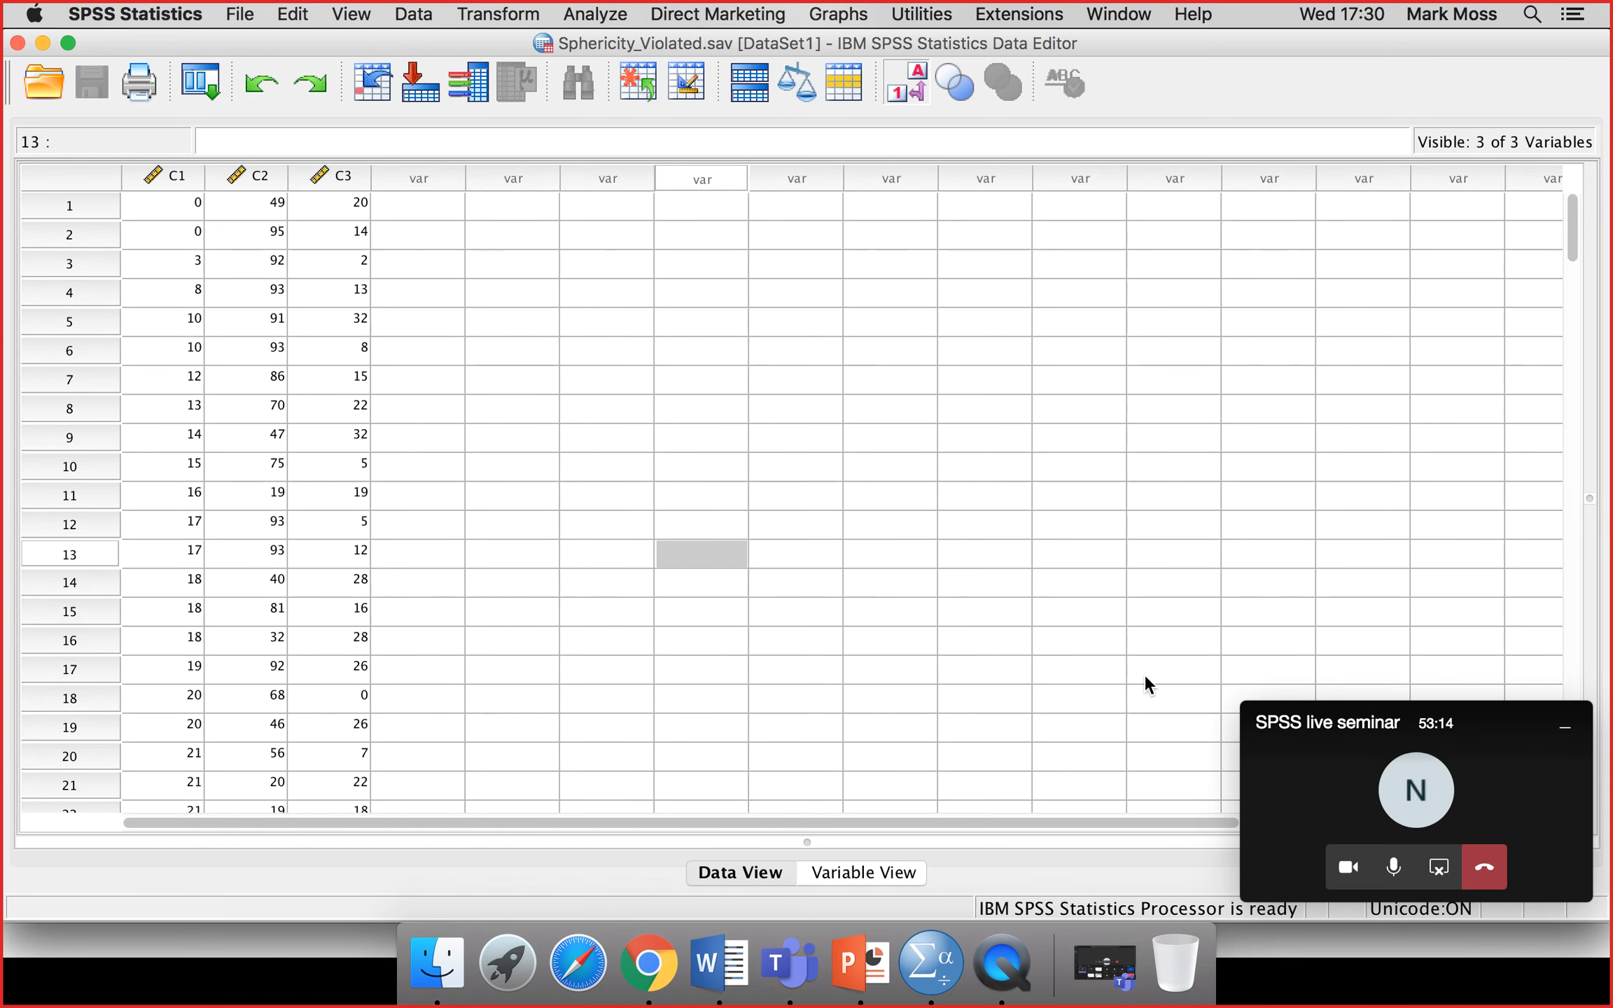
# - Return to the Output2 viewer and examine the Correlations table for Sphericity_Violated.sav
pyautogui.click(931, 964)
pyautogui.rightClick(953, 973)
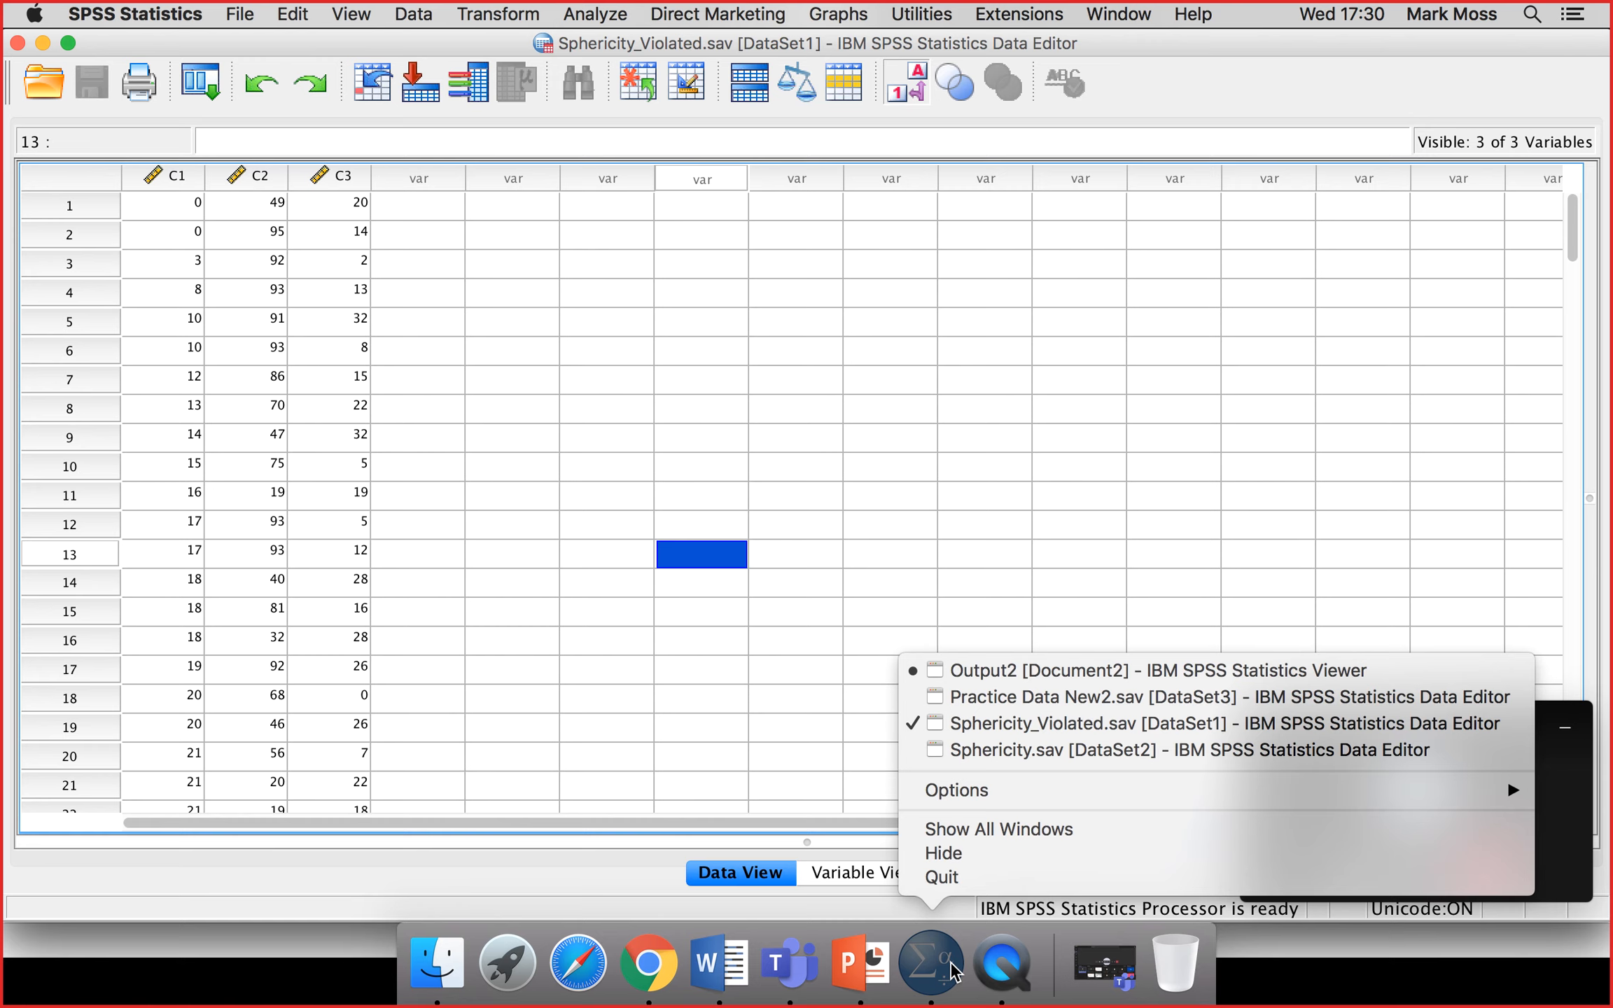
pyautogui.click(1029, 673)
pyautogui.click(636, 620)
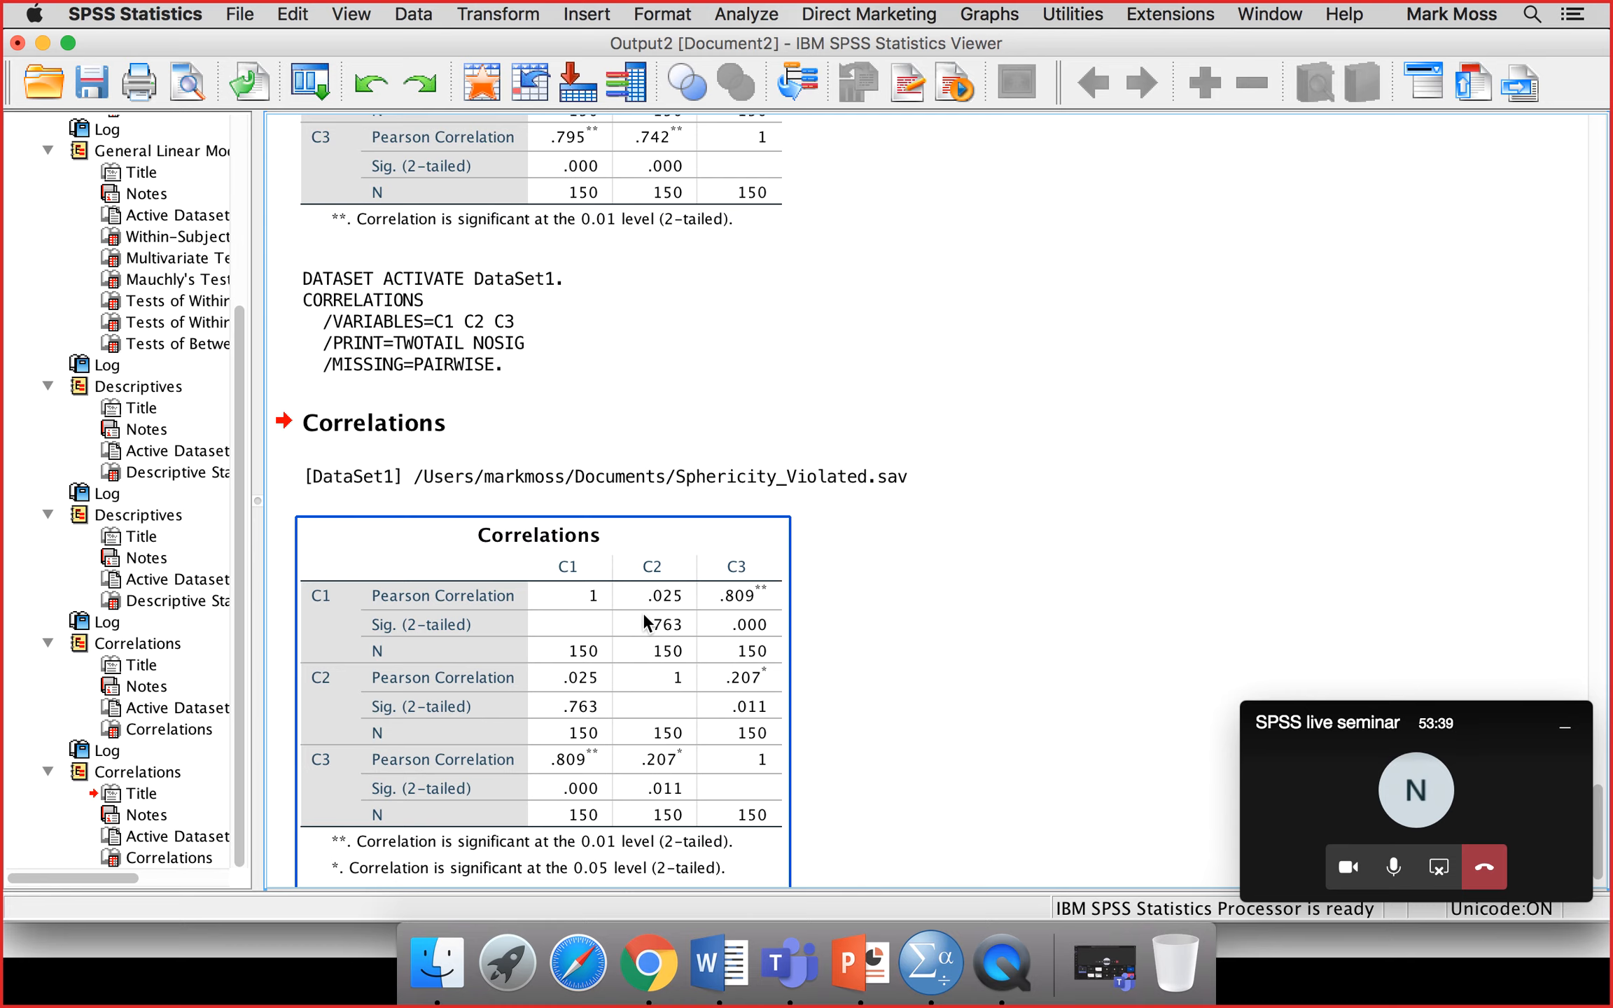
pyautogui.click(919, 548)
pyautogui.scroll(-2, 919, 557)
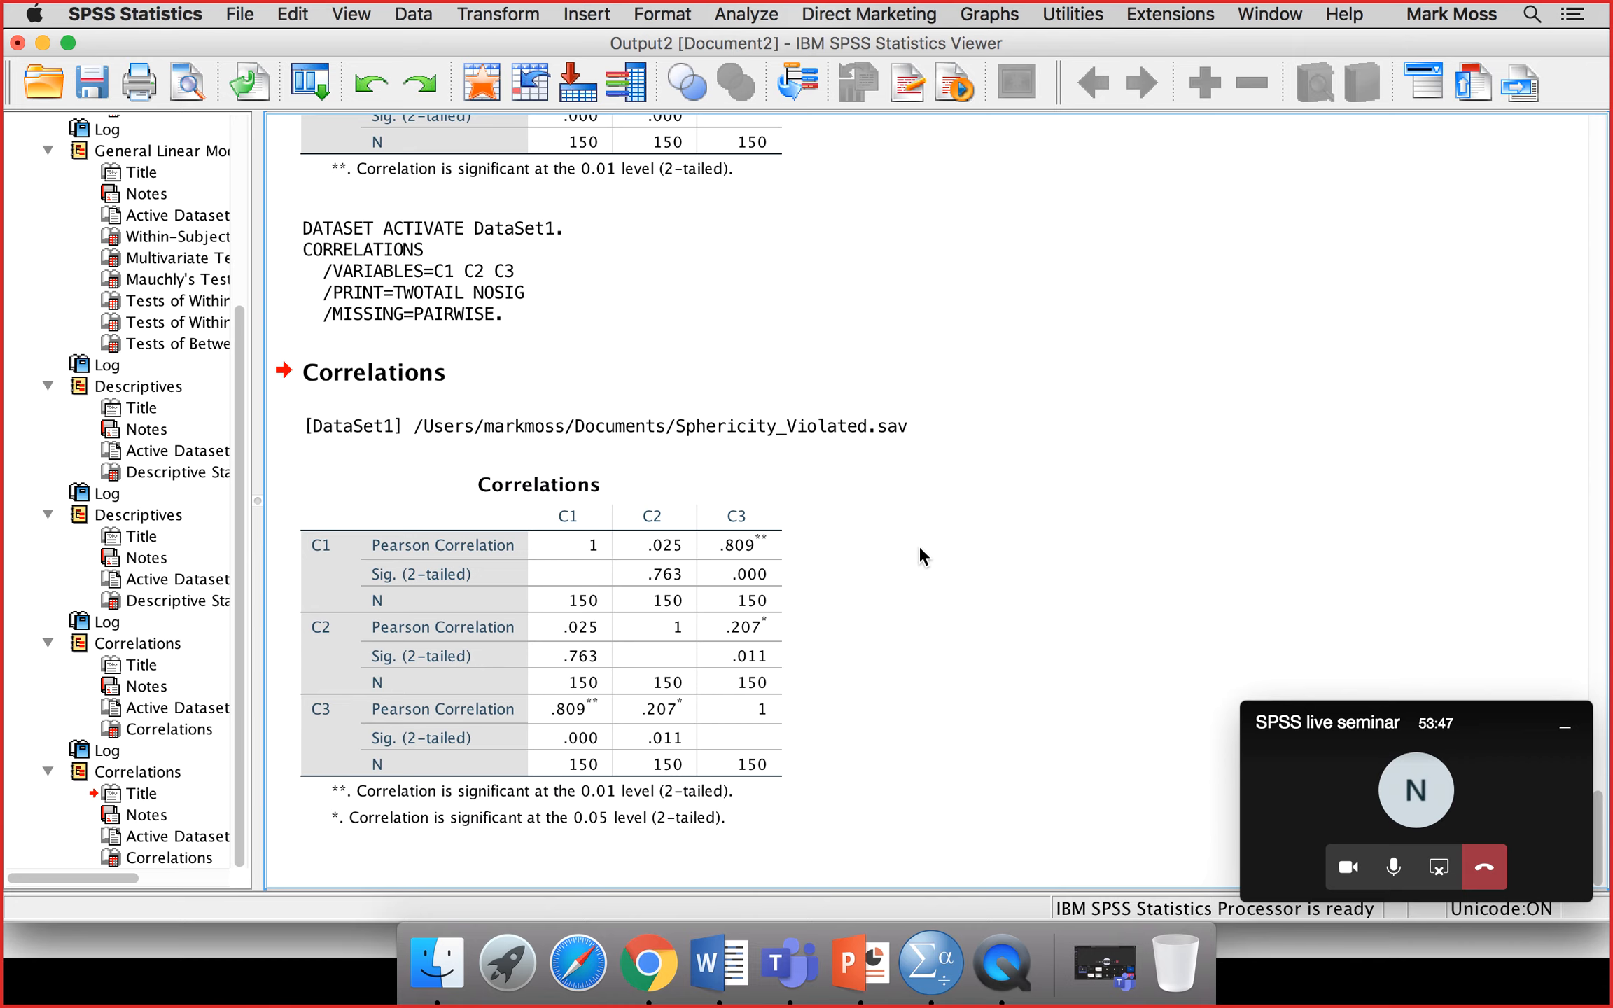
# - Review the means and standard deviations of C1, C2 and C3 in the Descriptive Statistics table for Sphericity_Violated.sav
pyautogui.scroll(10, 919, 547)
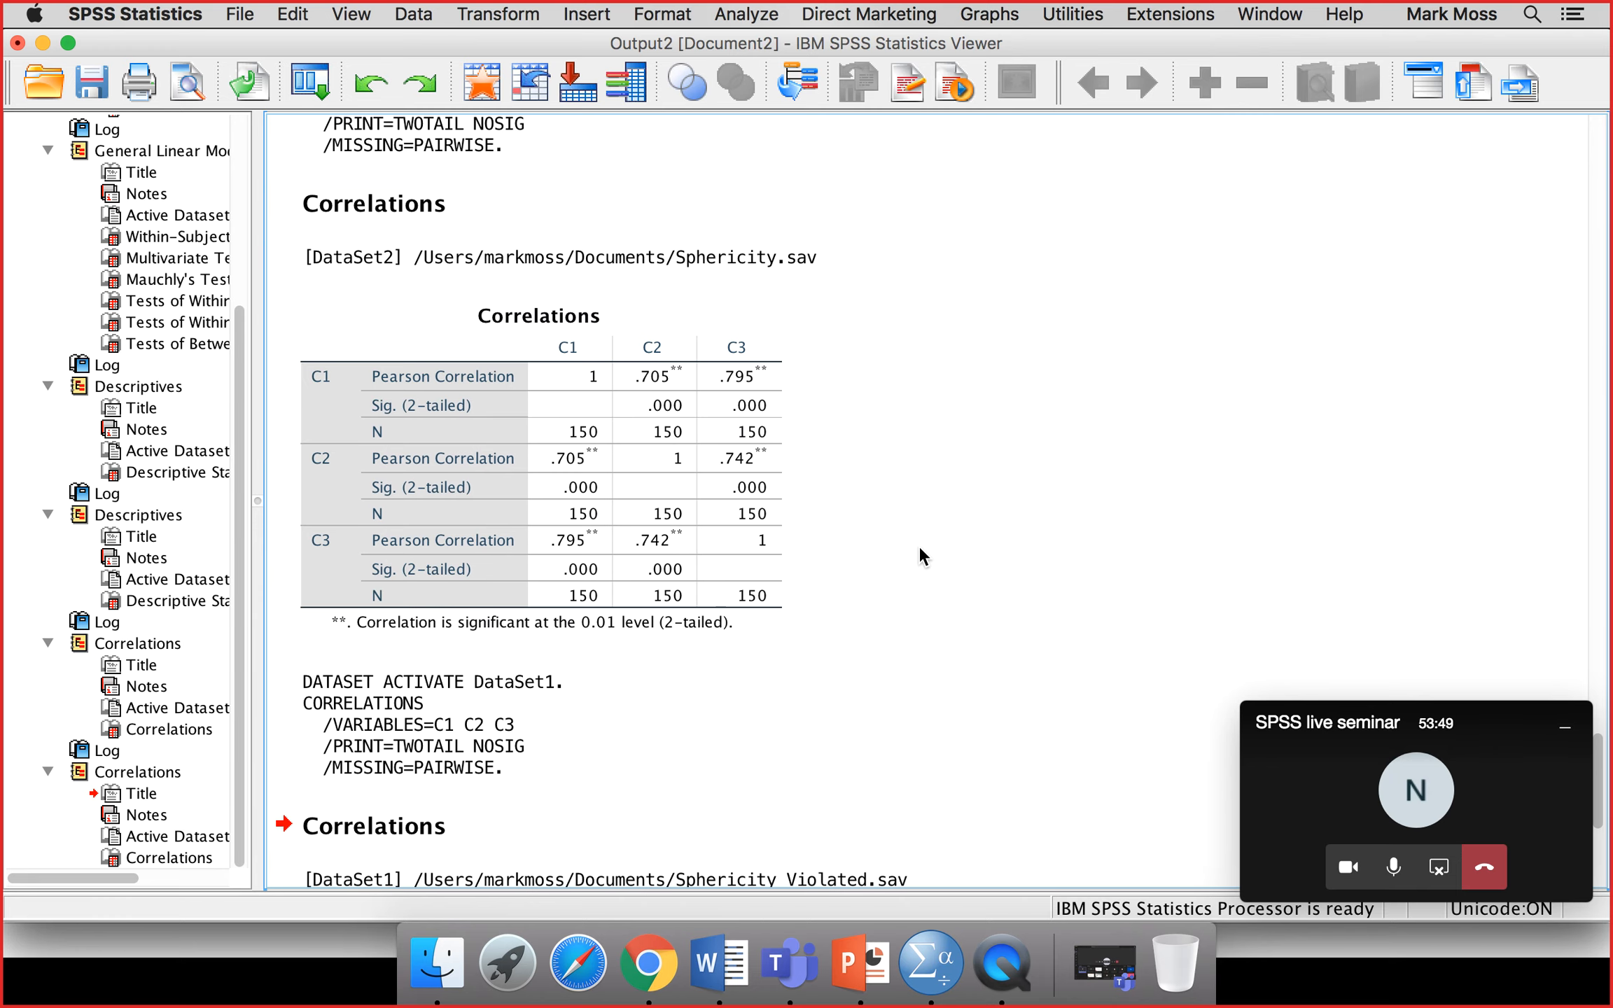
pyautogui.scroll(12, 919, 548)
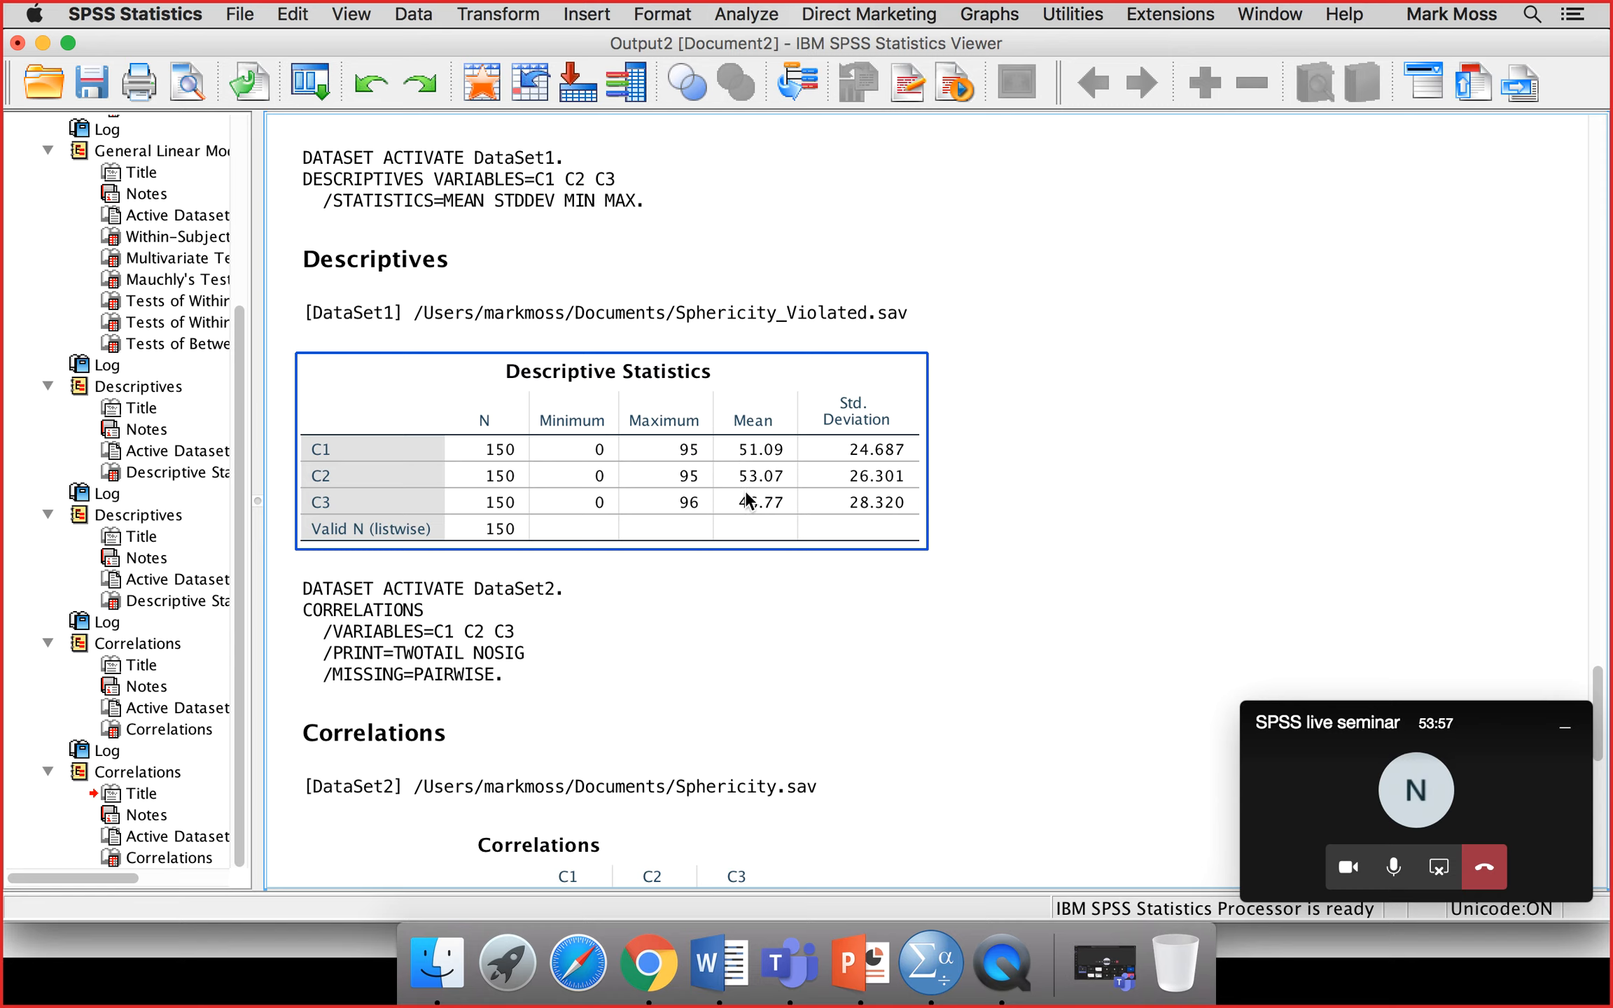
pyautogui.click(759, 618)
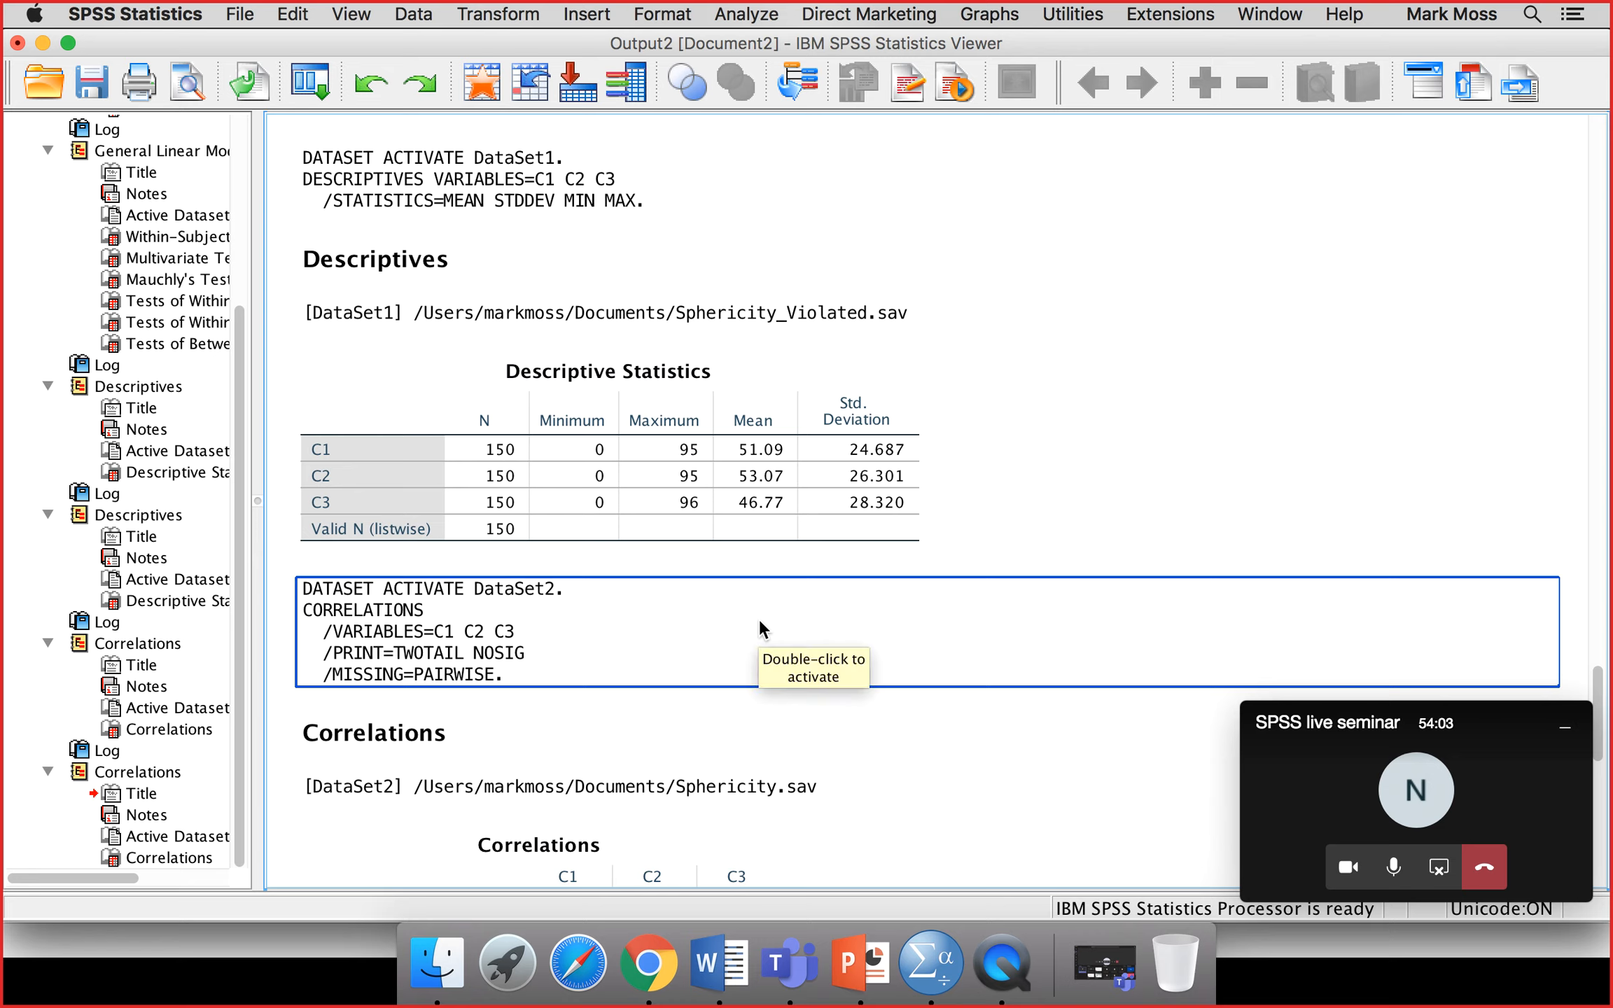
pyautogui.click(845, 545)
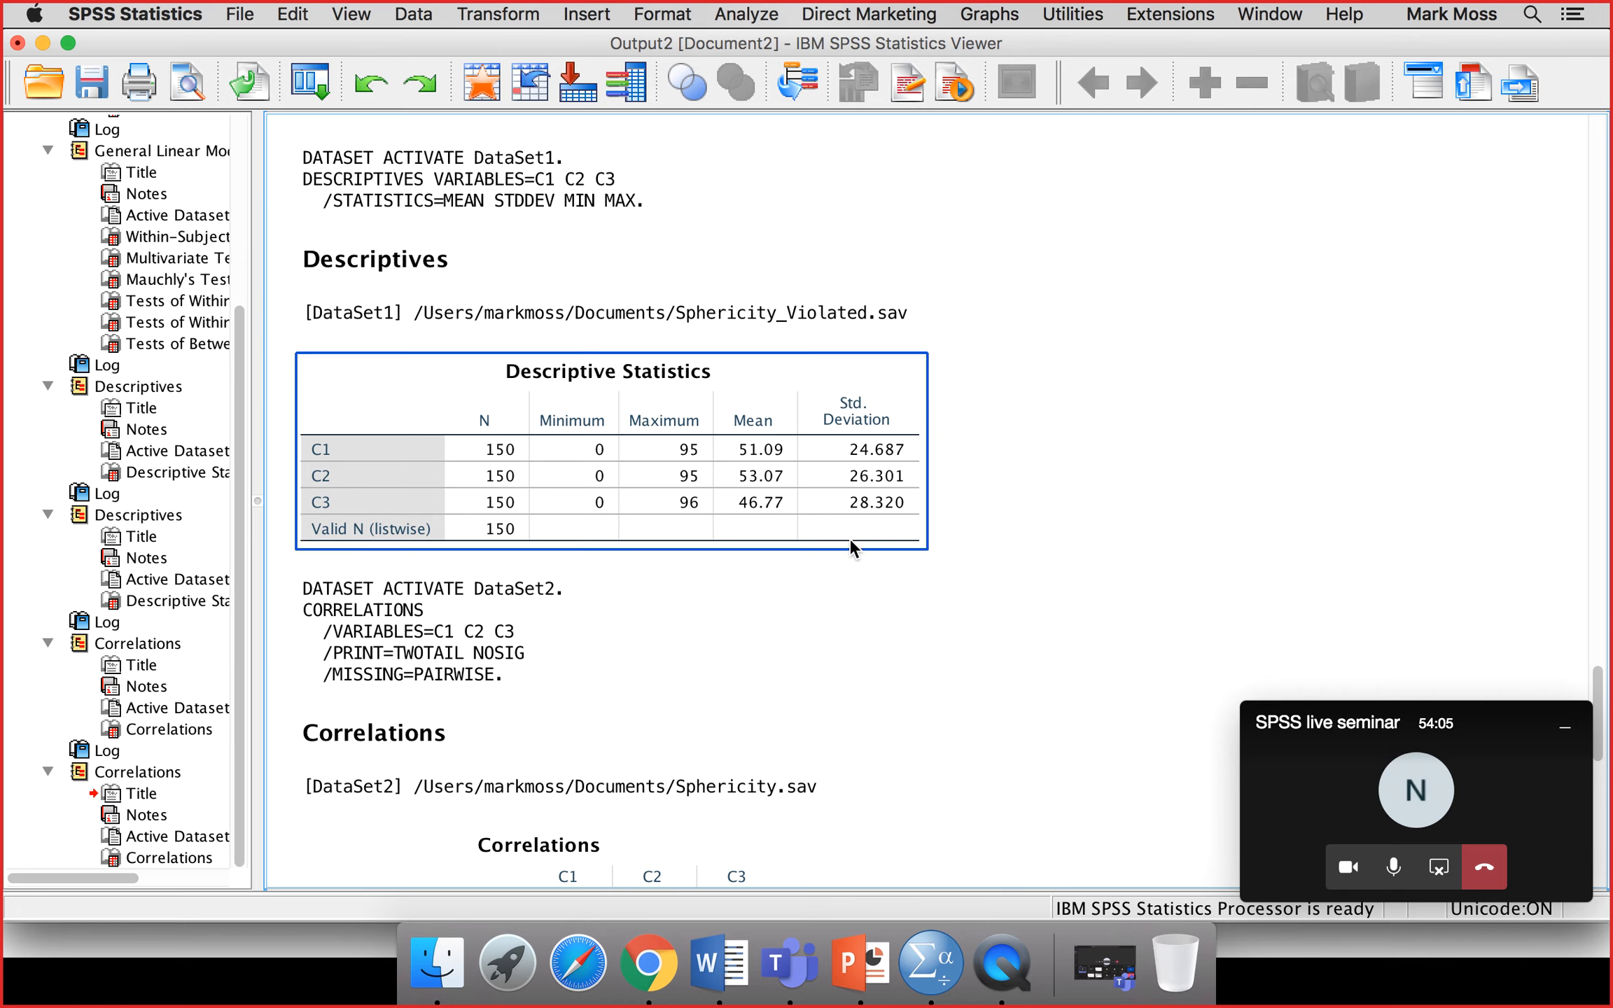
pyautogui.click(910, 533)
pyautogui.click(872, 624)
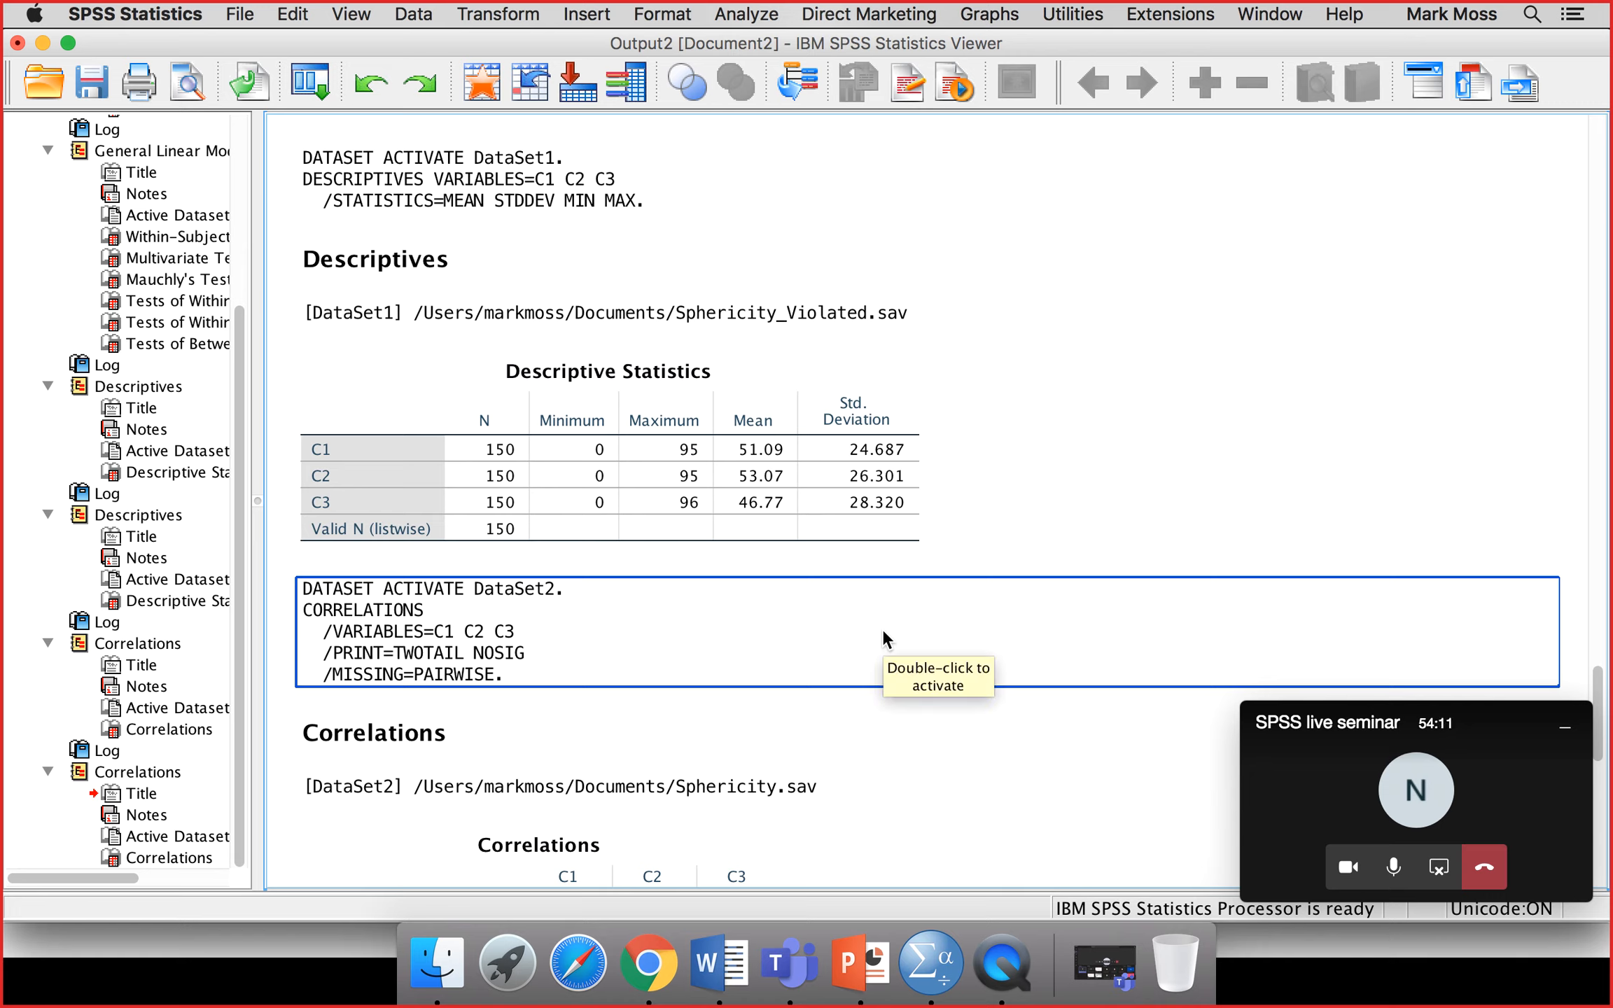
pyautogui.click(858, 451)
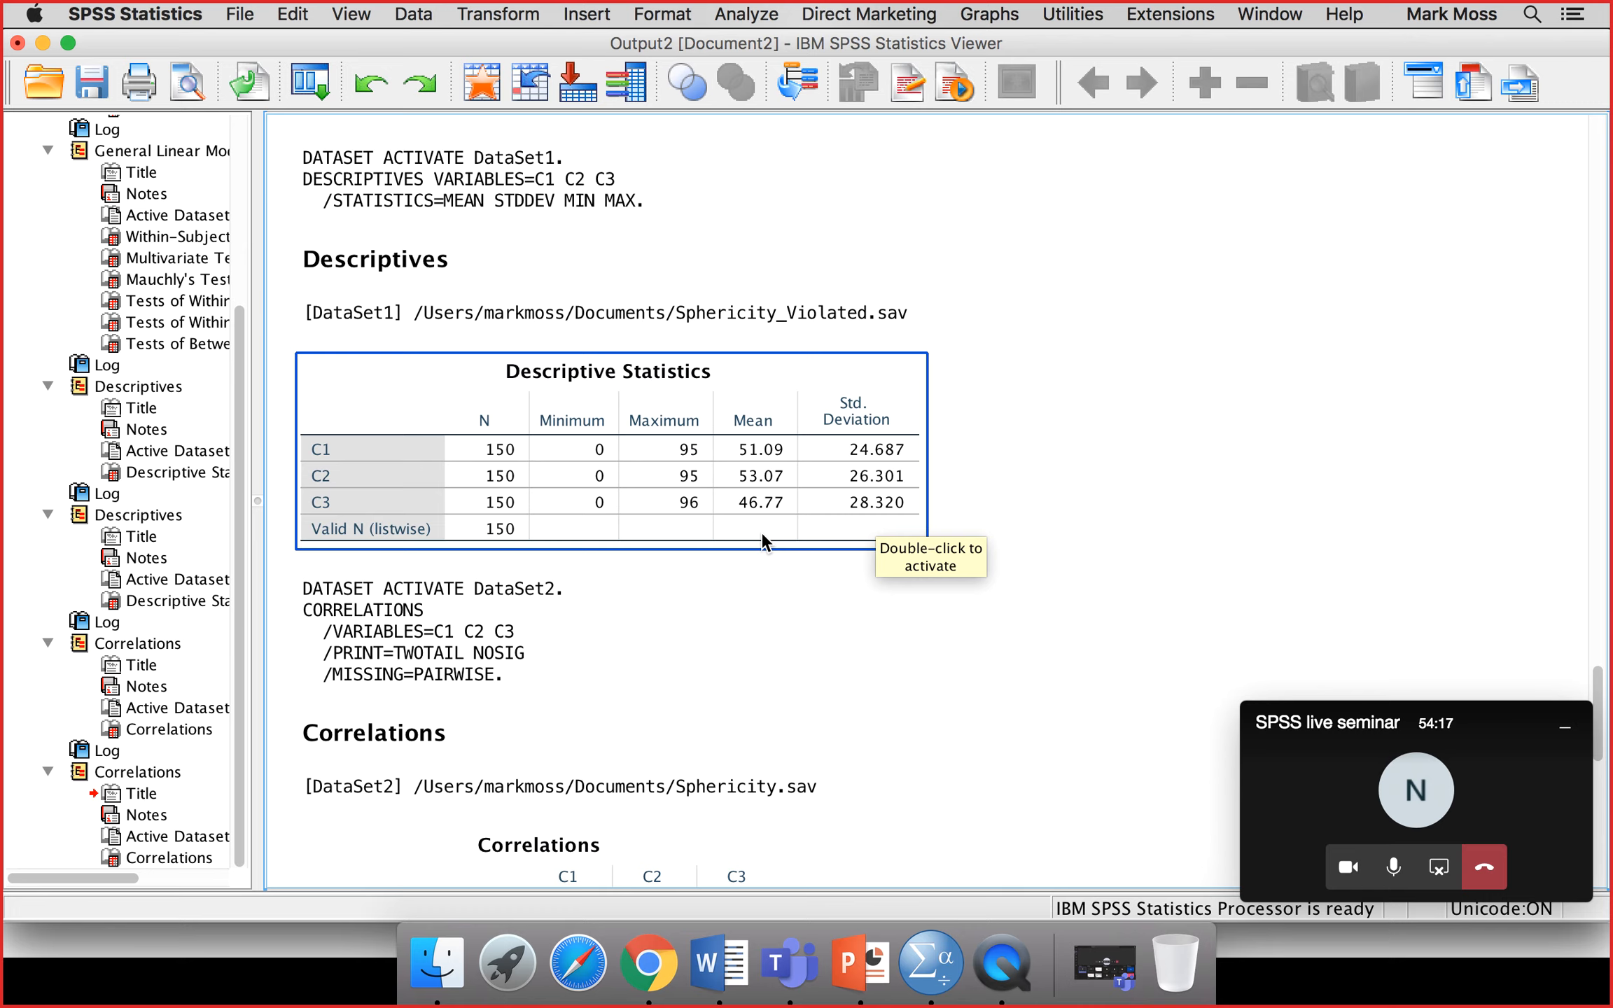
pyautogui.click(1026, 616)
pyautogui.click(985, 689)
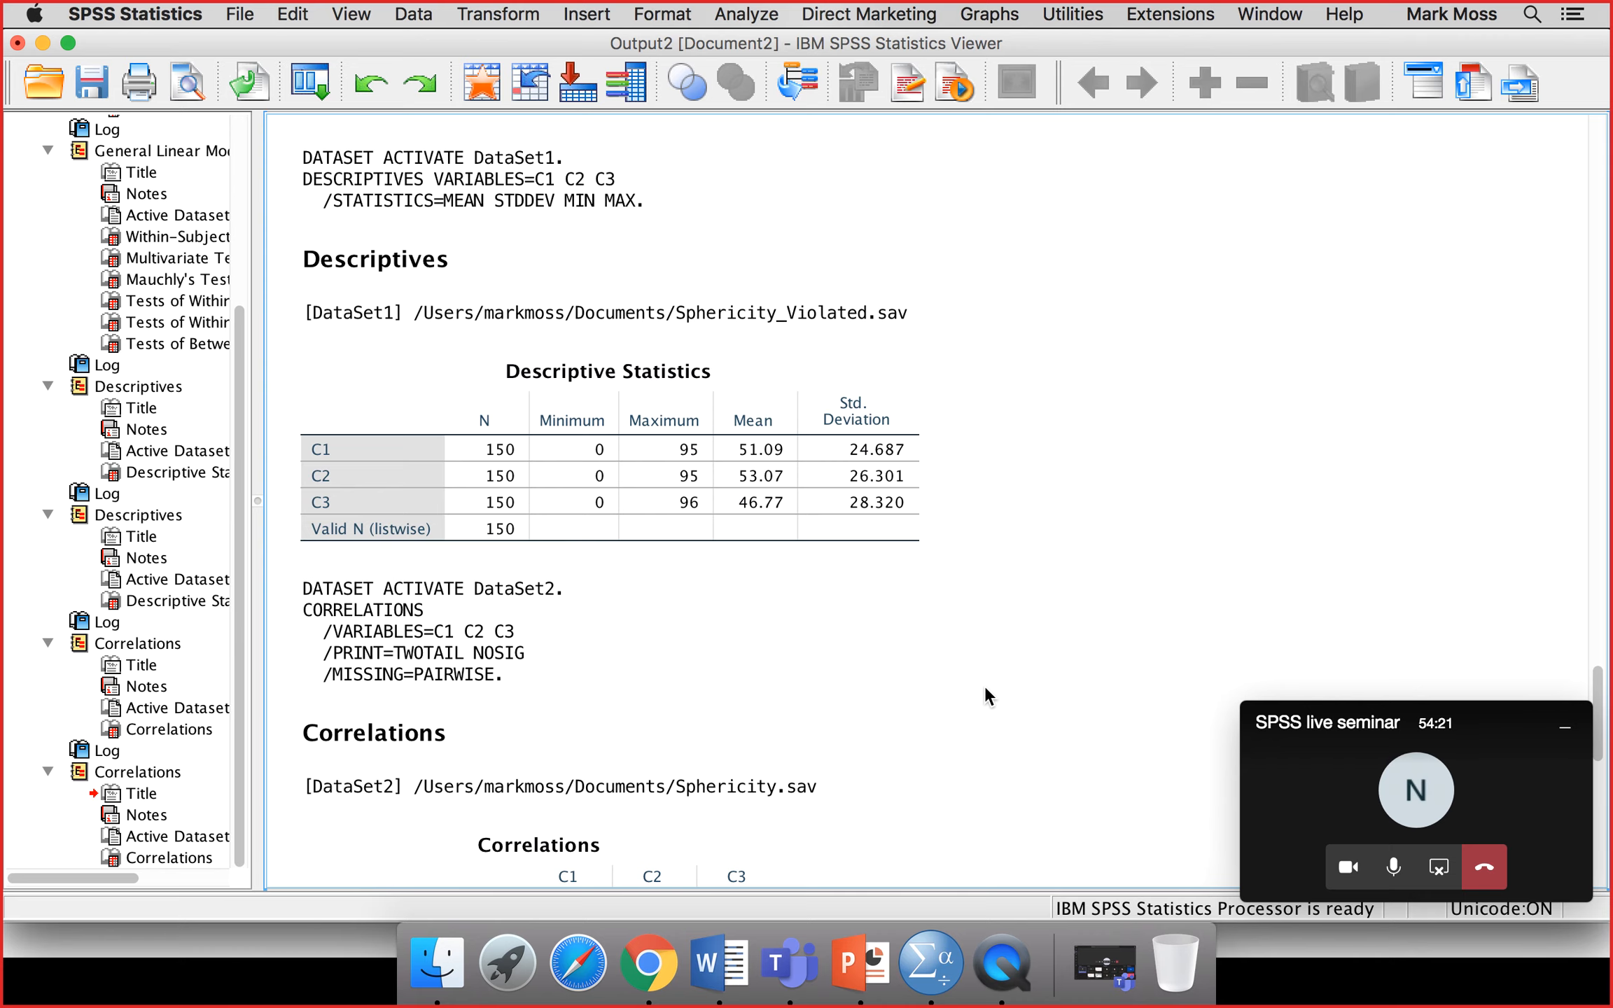
# - Compare the correlations among C1, C2 and C3 in the Sphericity.sav table with those in the Sphericity_Violated.sav table
pyautogui.scroll(-5, 985, 685)
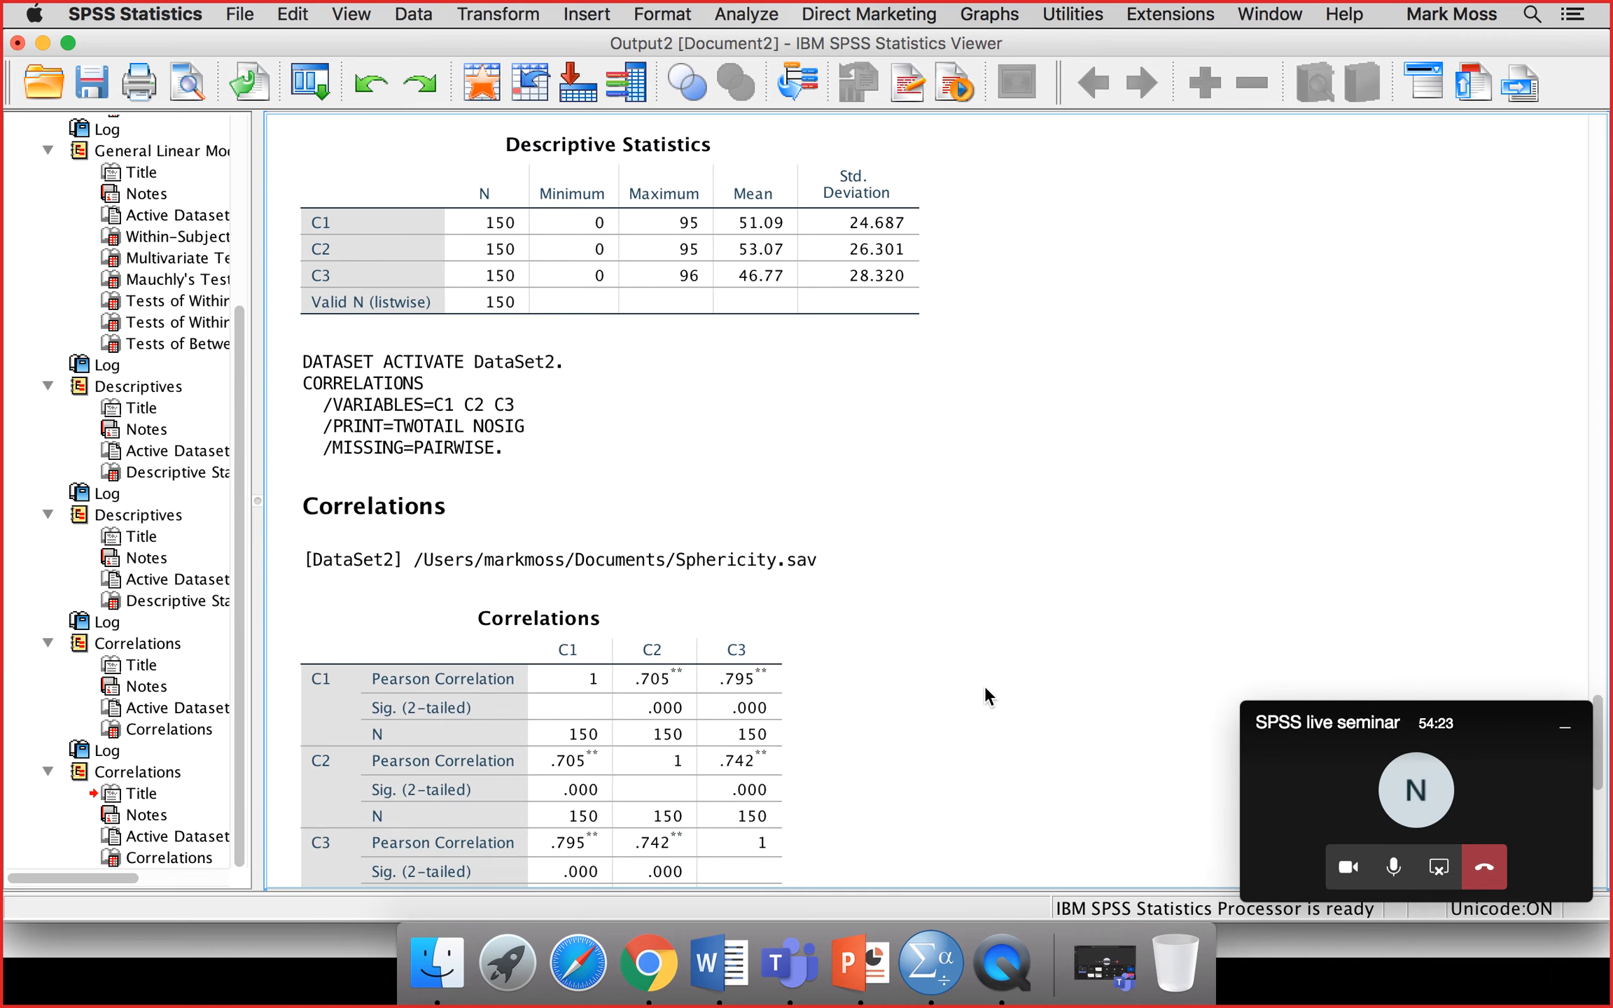
pyautogui.scroll(-4, 984, 685)
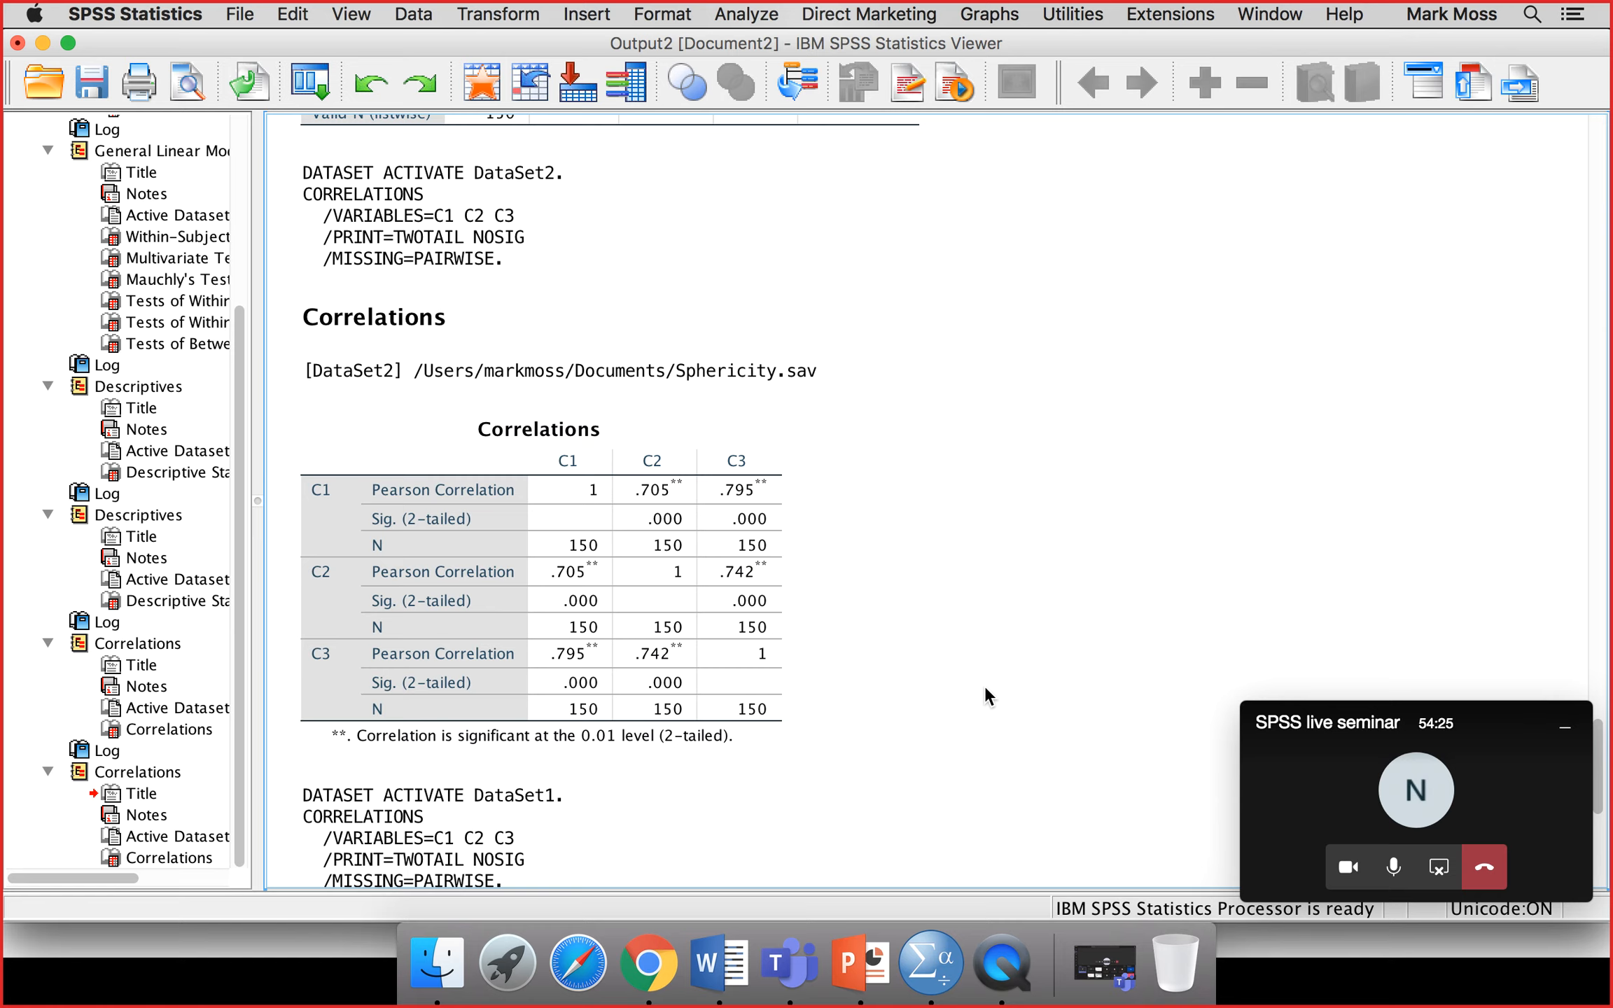
pyautogui.click(748, 445)
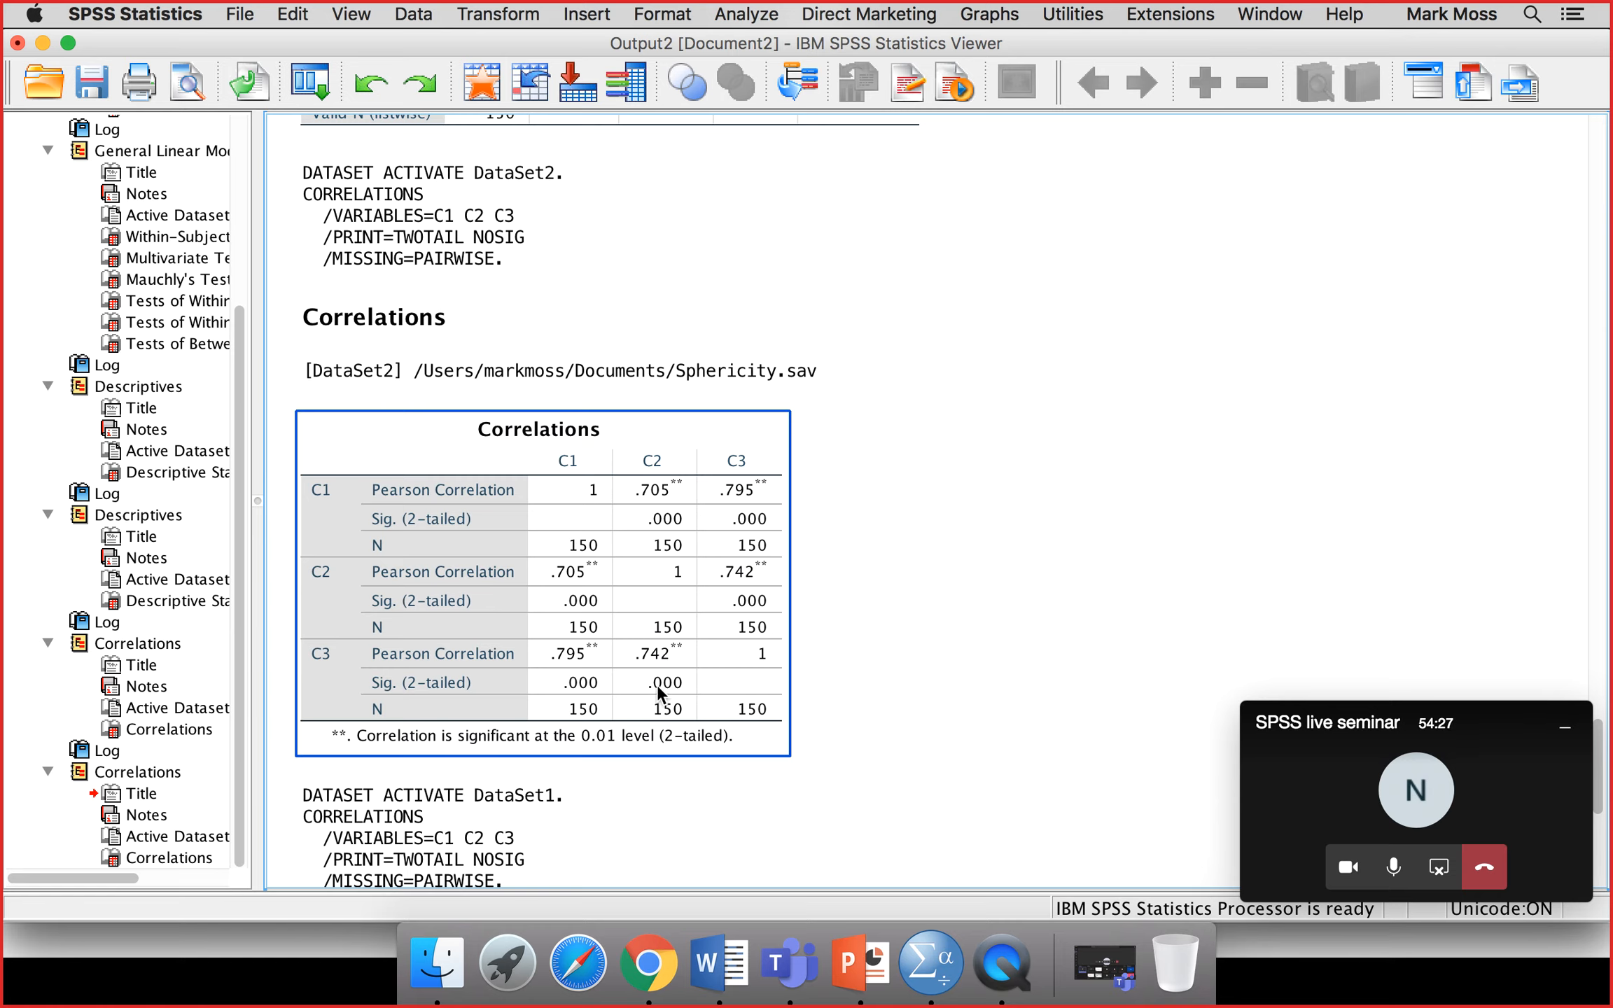
pyautogui.click(951, 568)
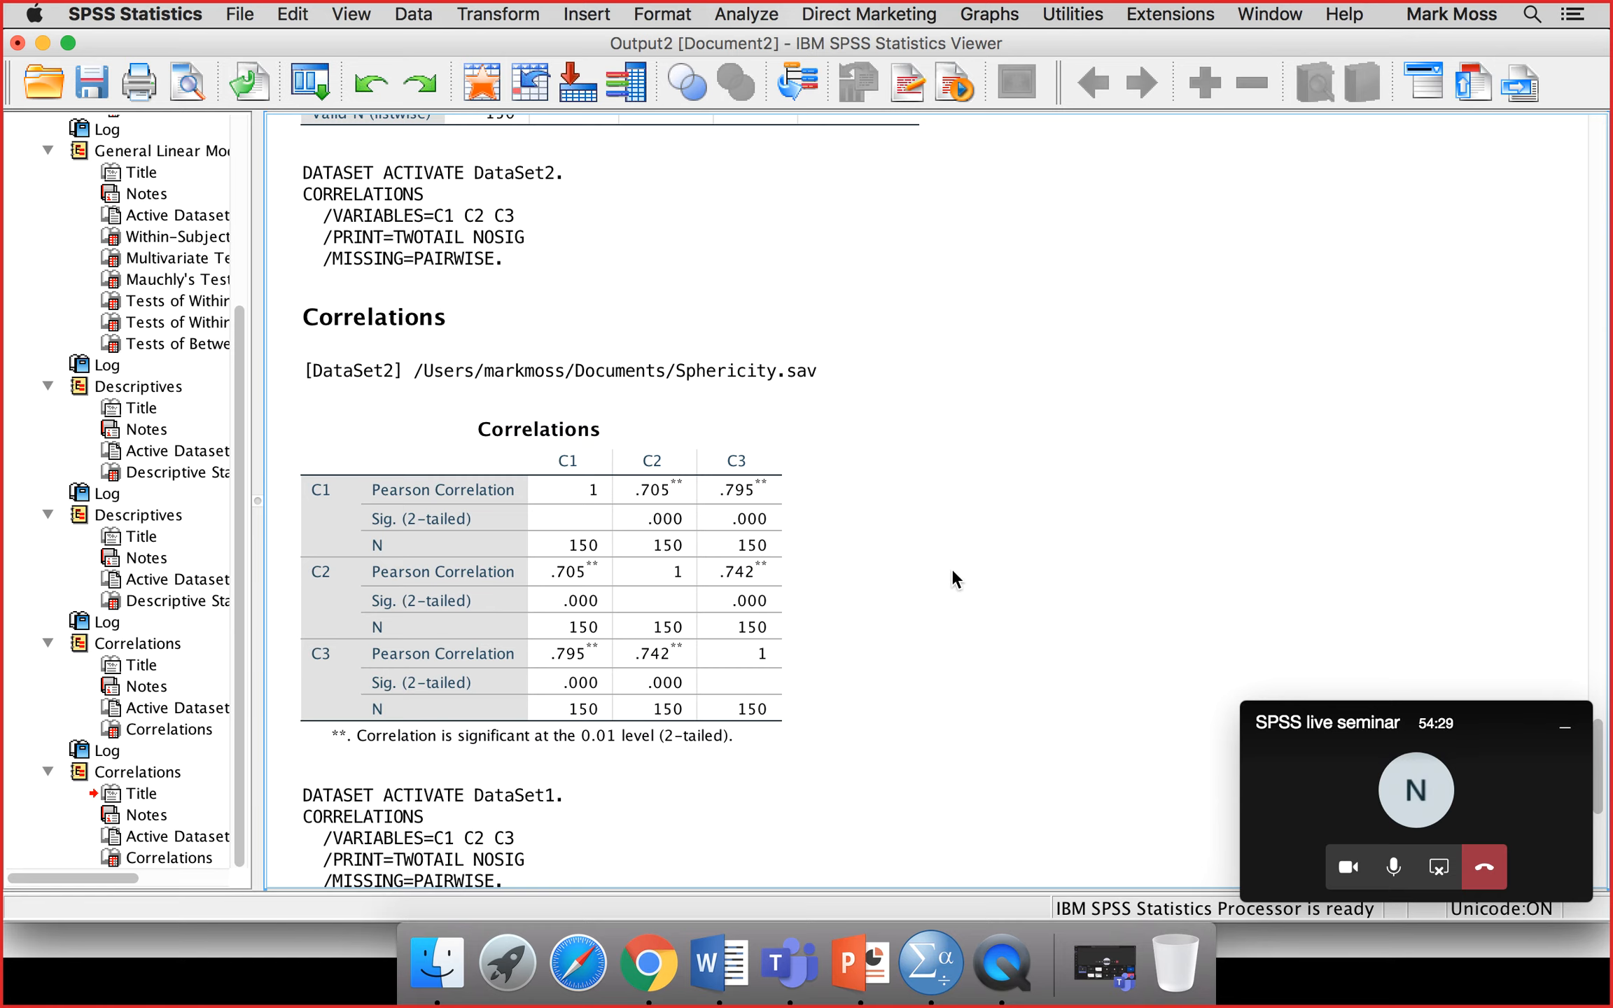
pyautogui.scroll(-3, 951, 568)
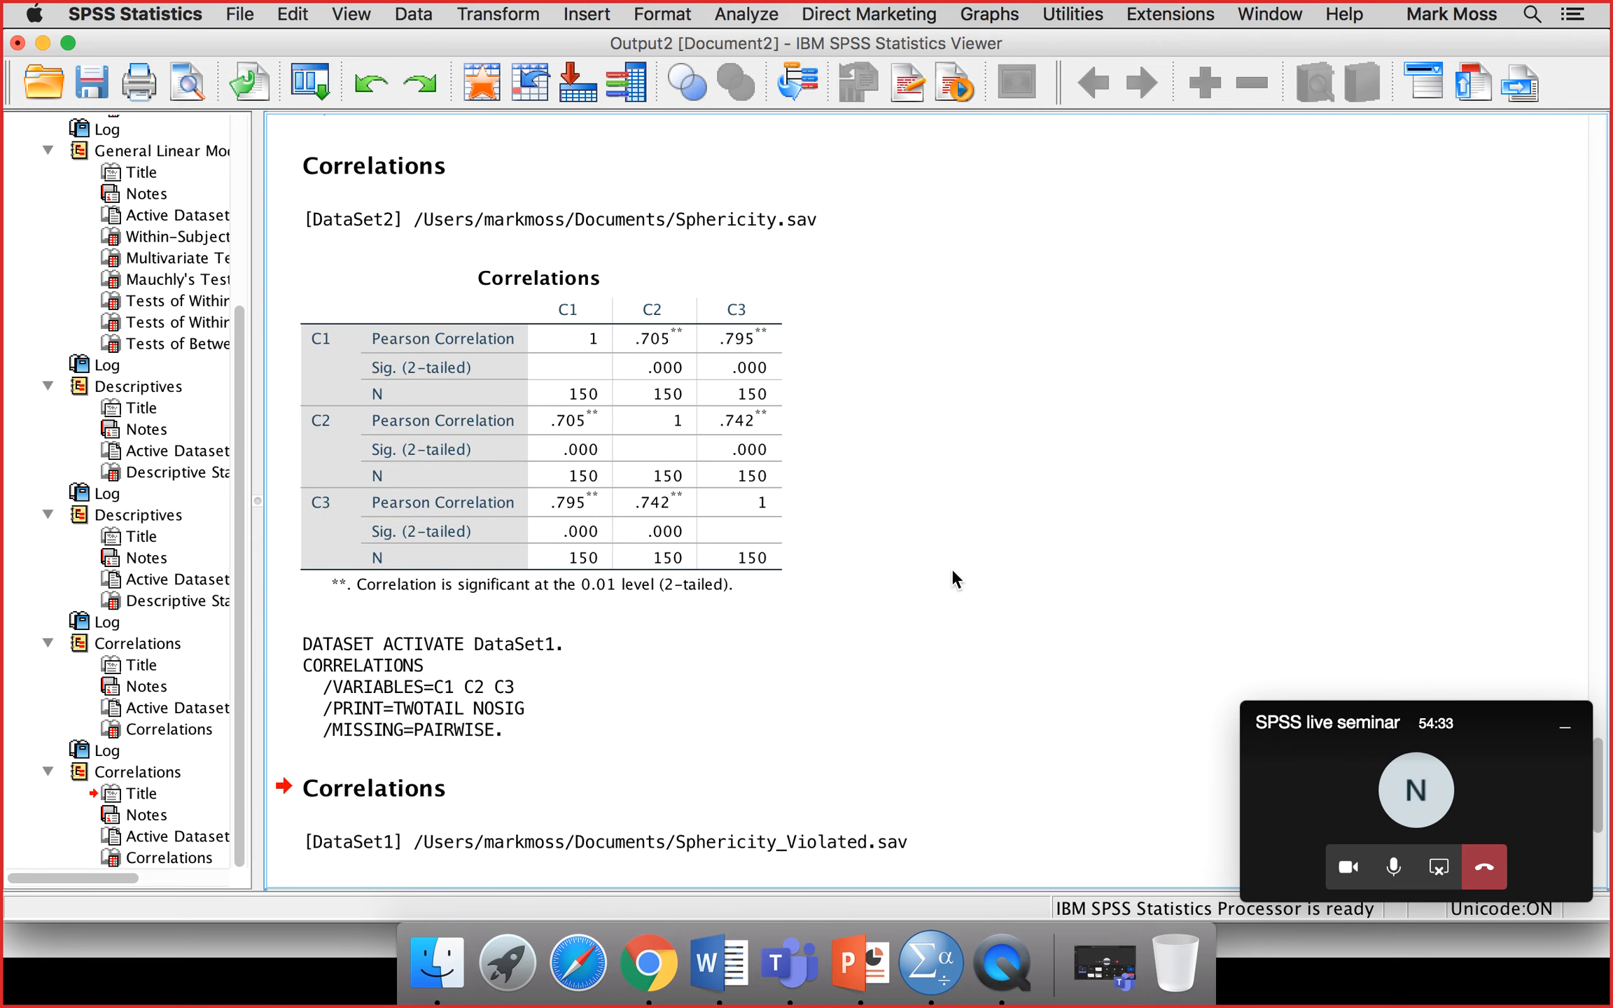
pyautogui.press('Down')
pyautogui.press('Down')
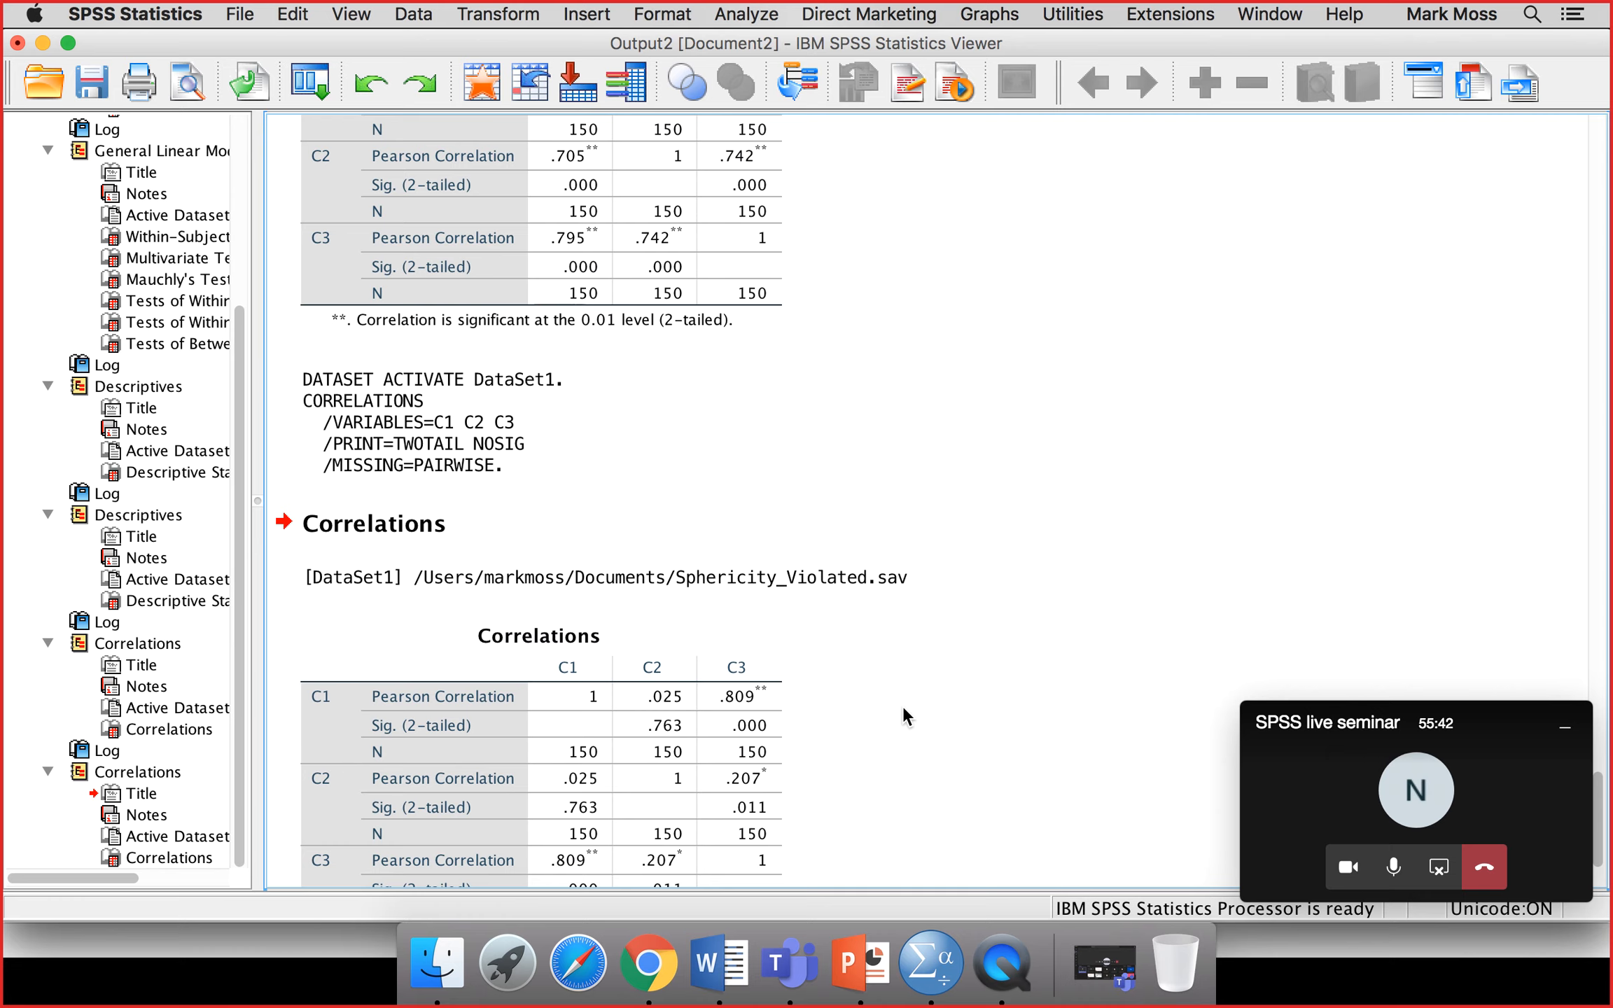
pyautogui.scroll(-3, 902, 706)
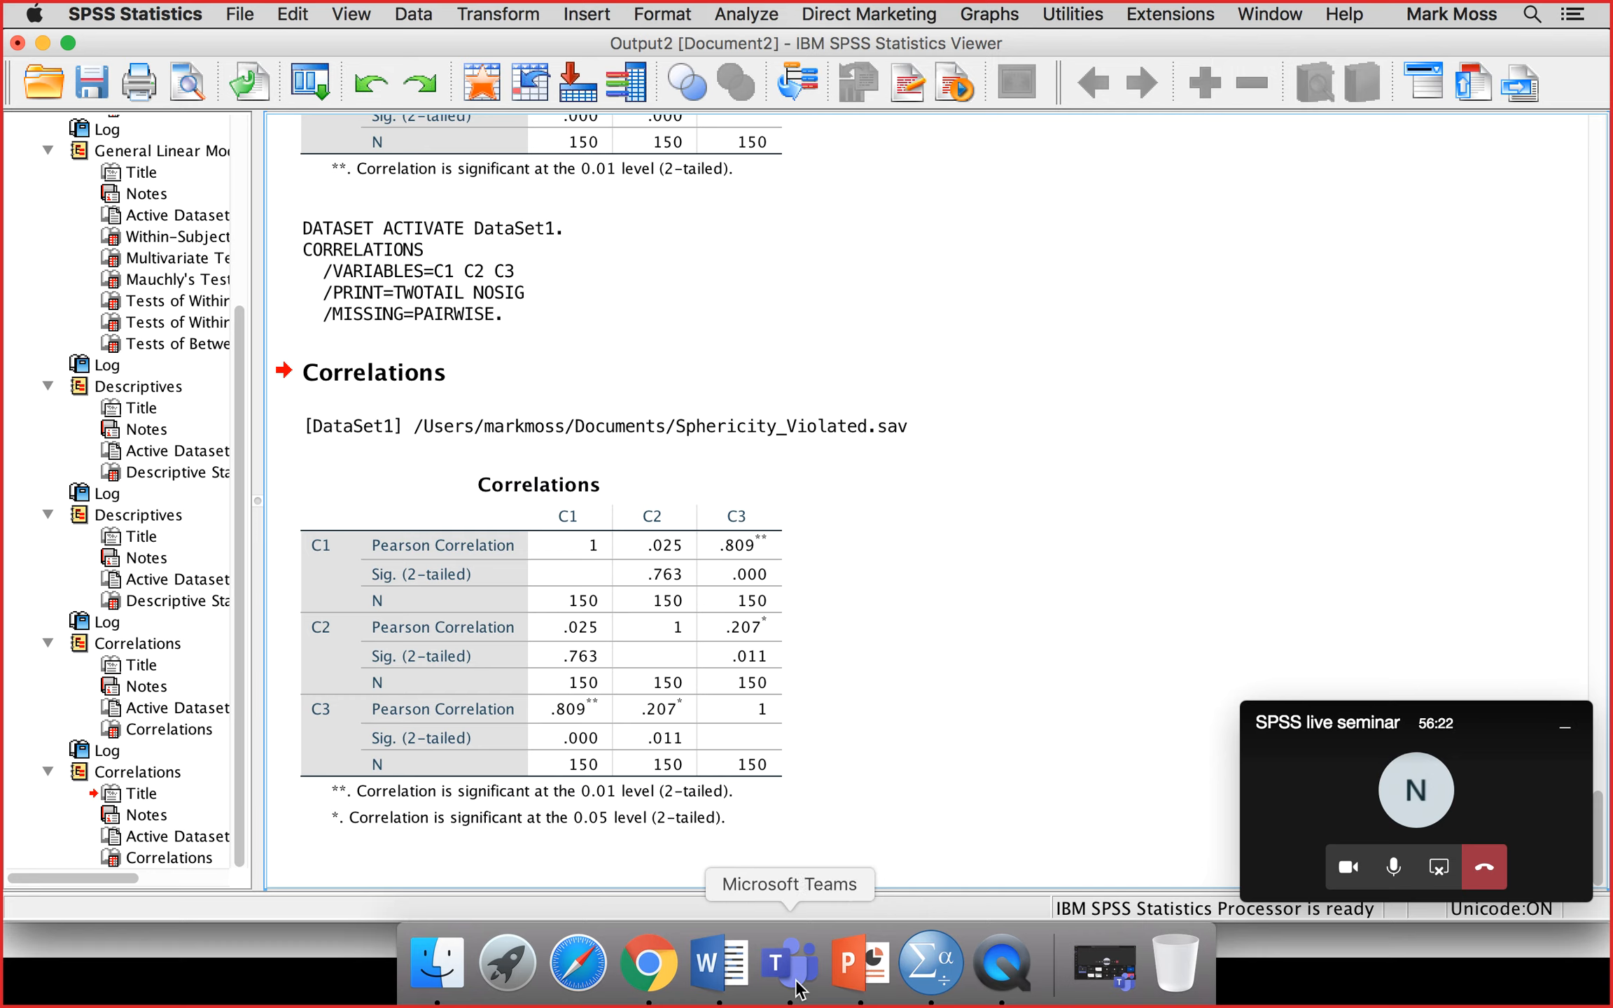
# - Minimize the Output2 viewer and the Sphericity_Violated.sav, Sphericity.sav and Practice Data New2.sav data editors to uncover the PowerPoint slideshow
pyautogui.rightClick(850, 963)
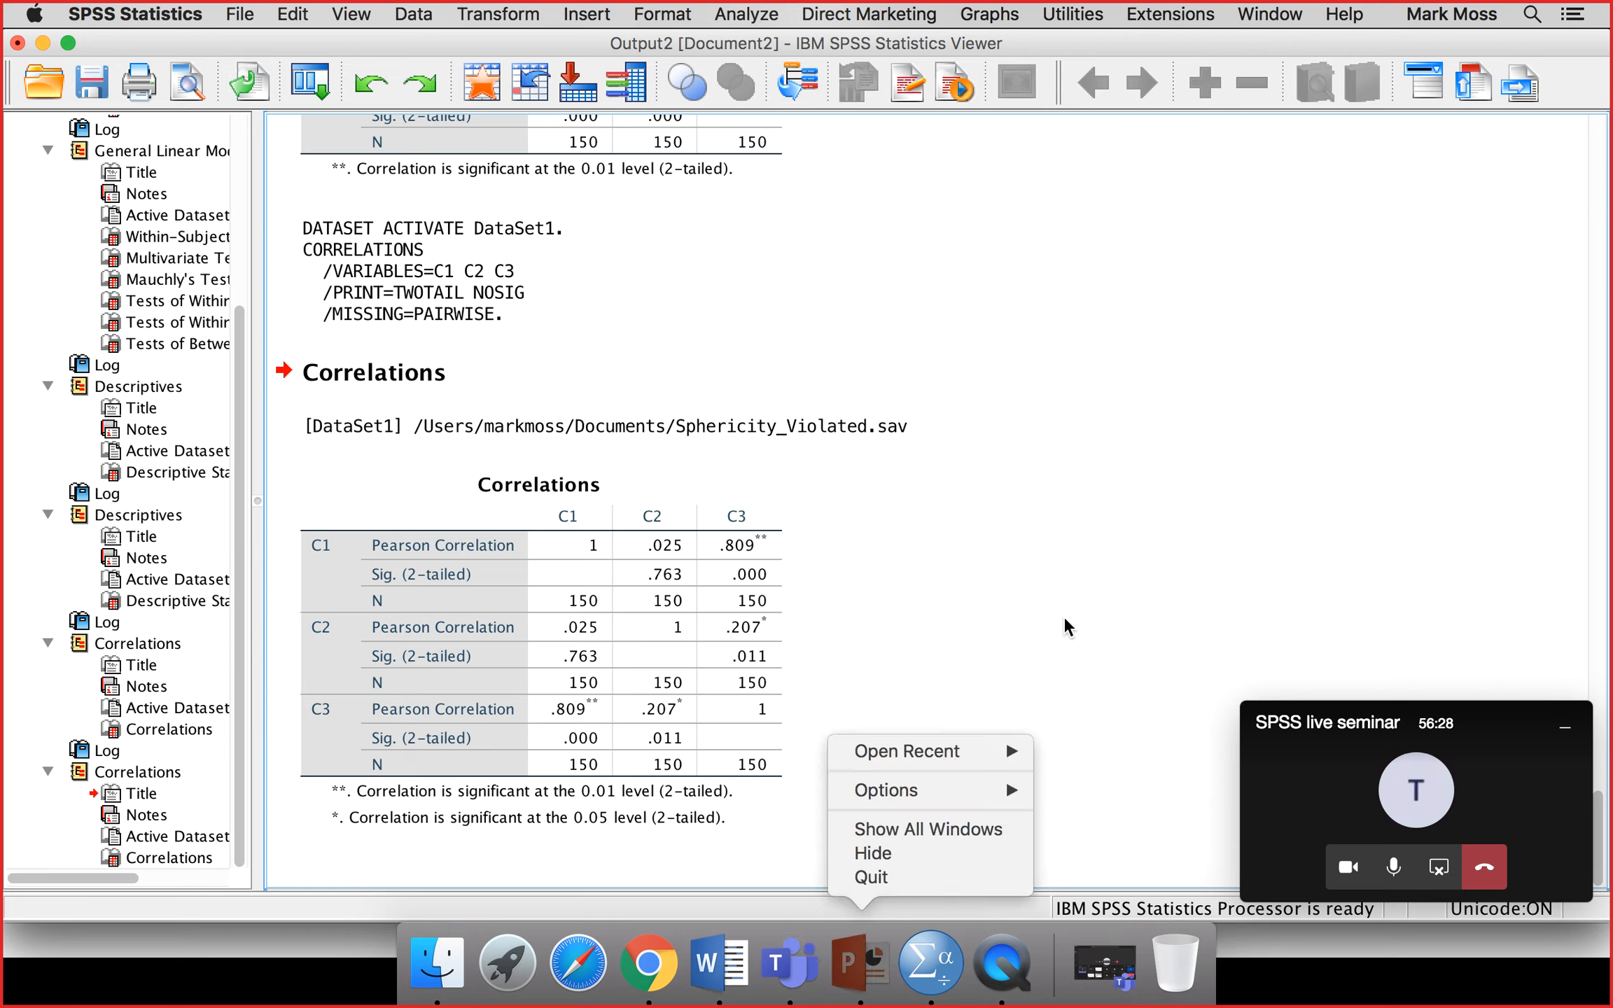
pyautogui.click(1055, 532)
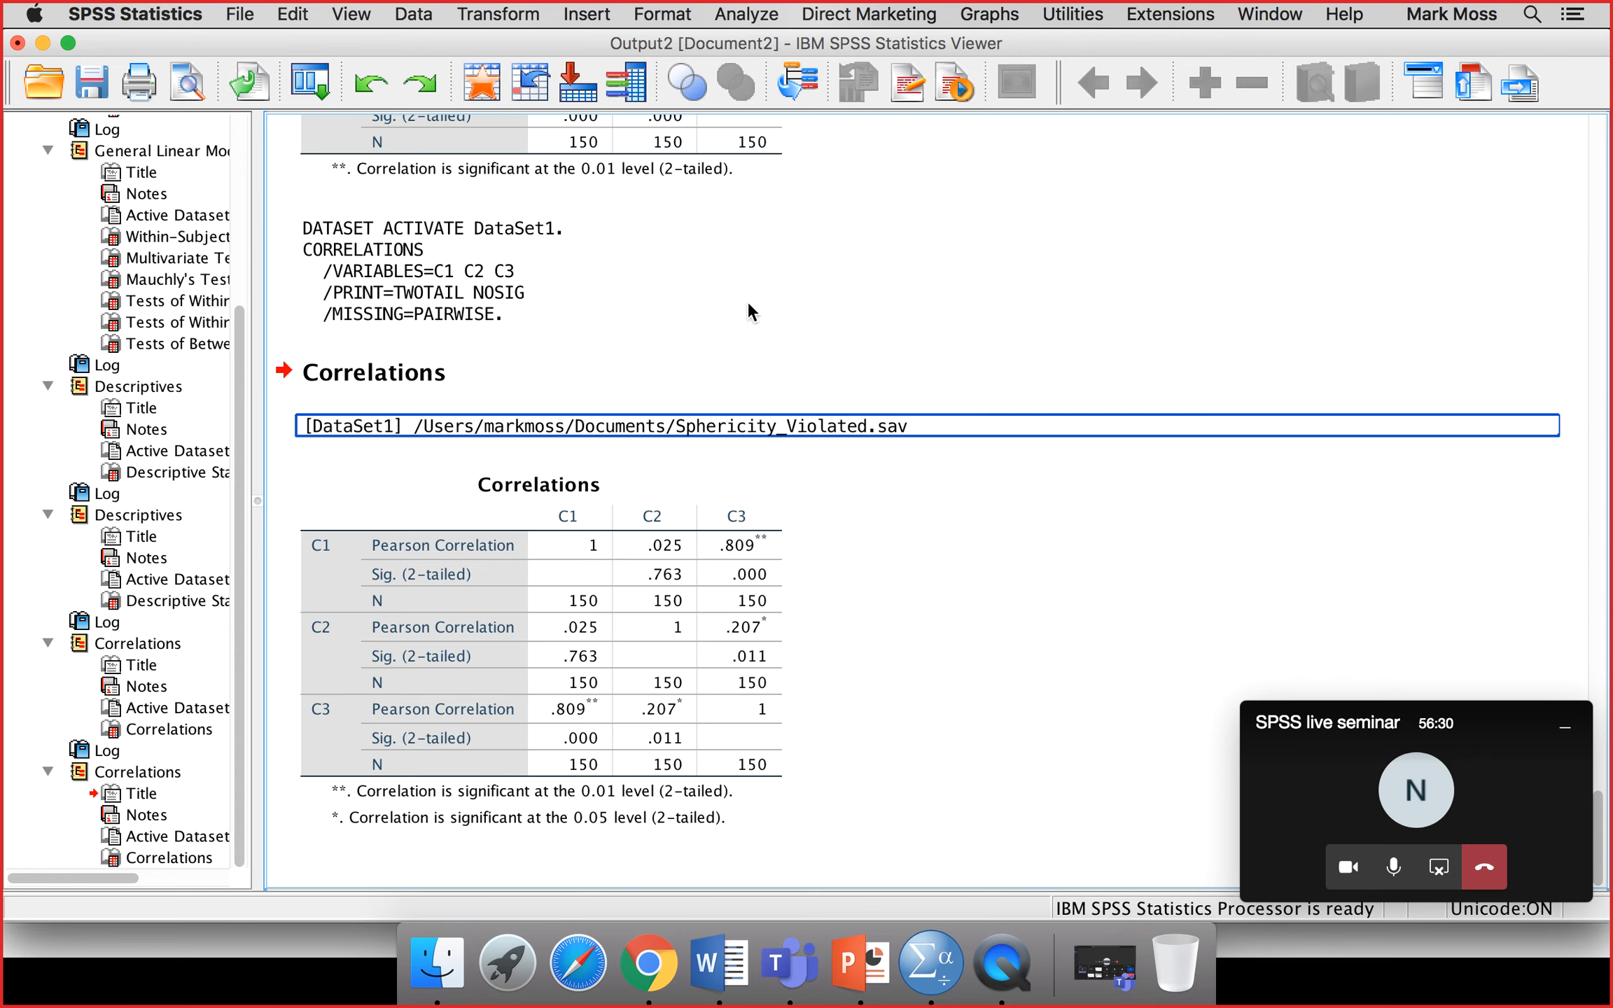
pyautogui.click(38, 43)
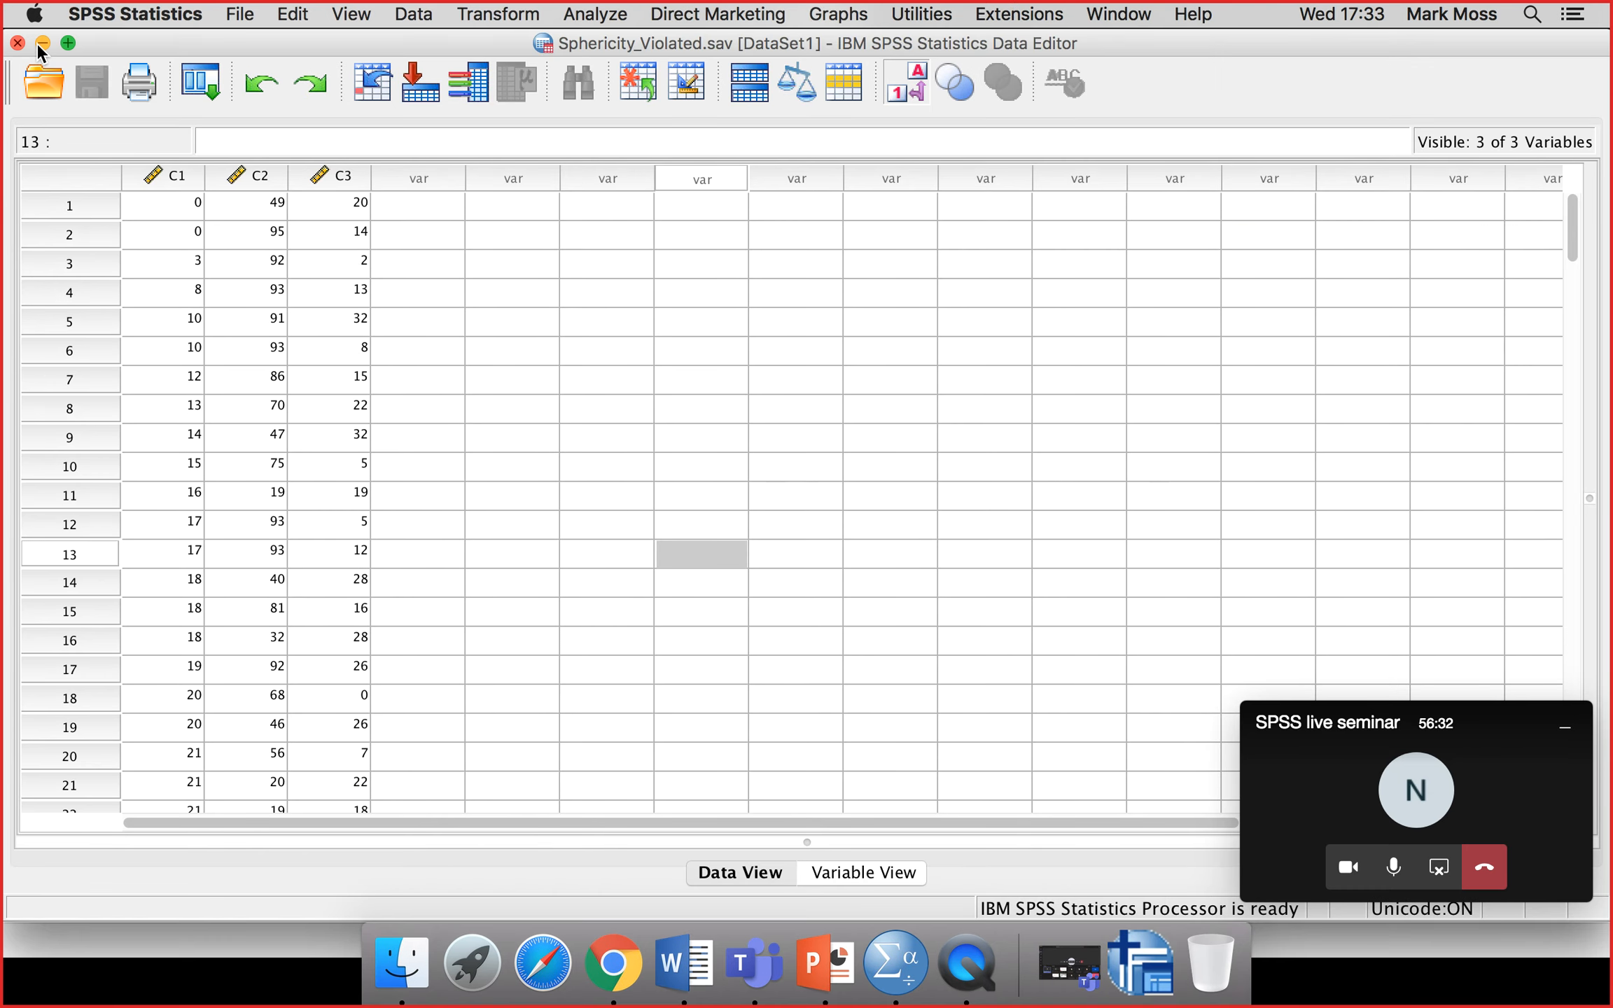
pyautogui.click(37, 42)
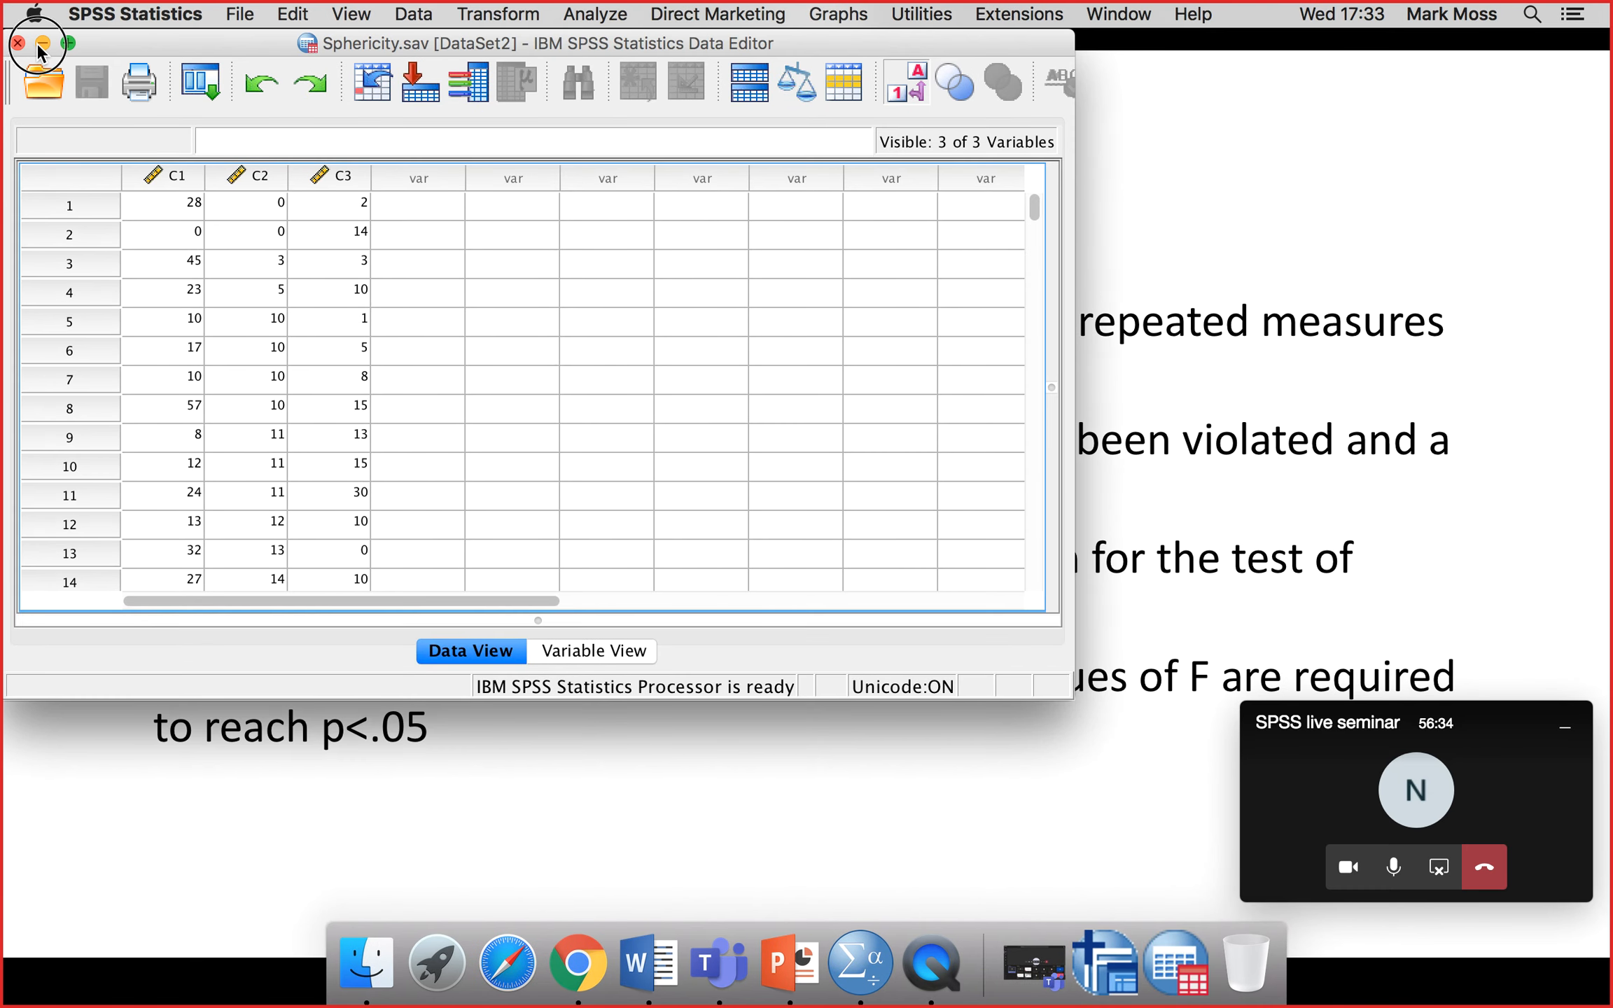
pyautogui.click(37, 43)
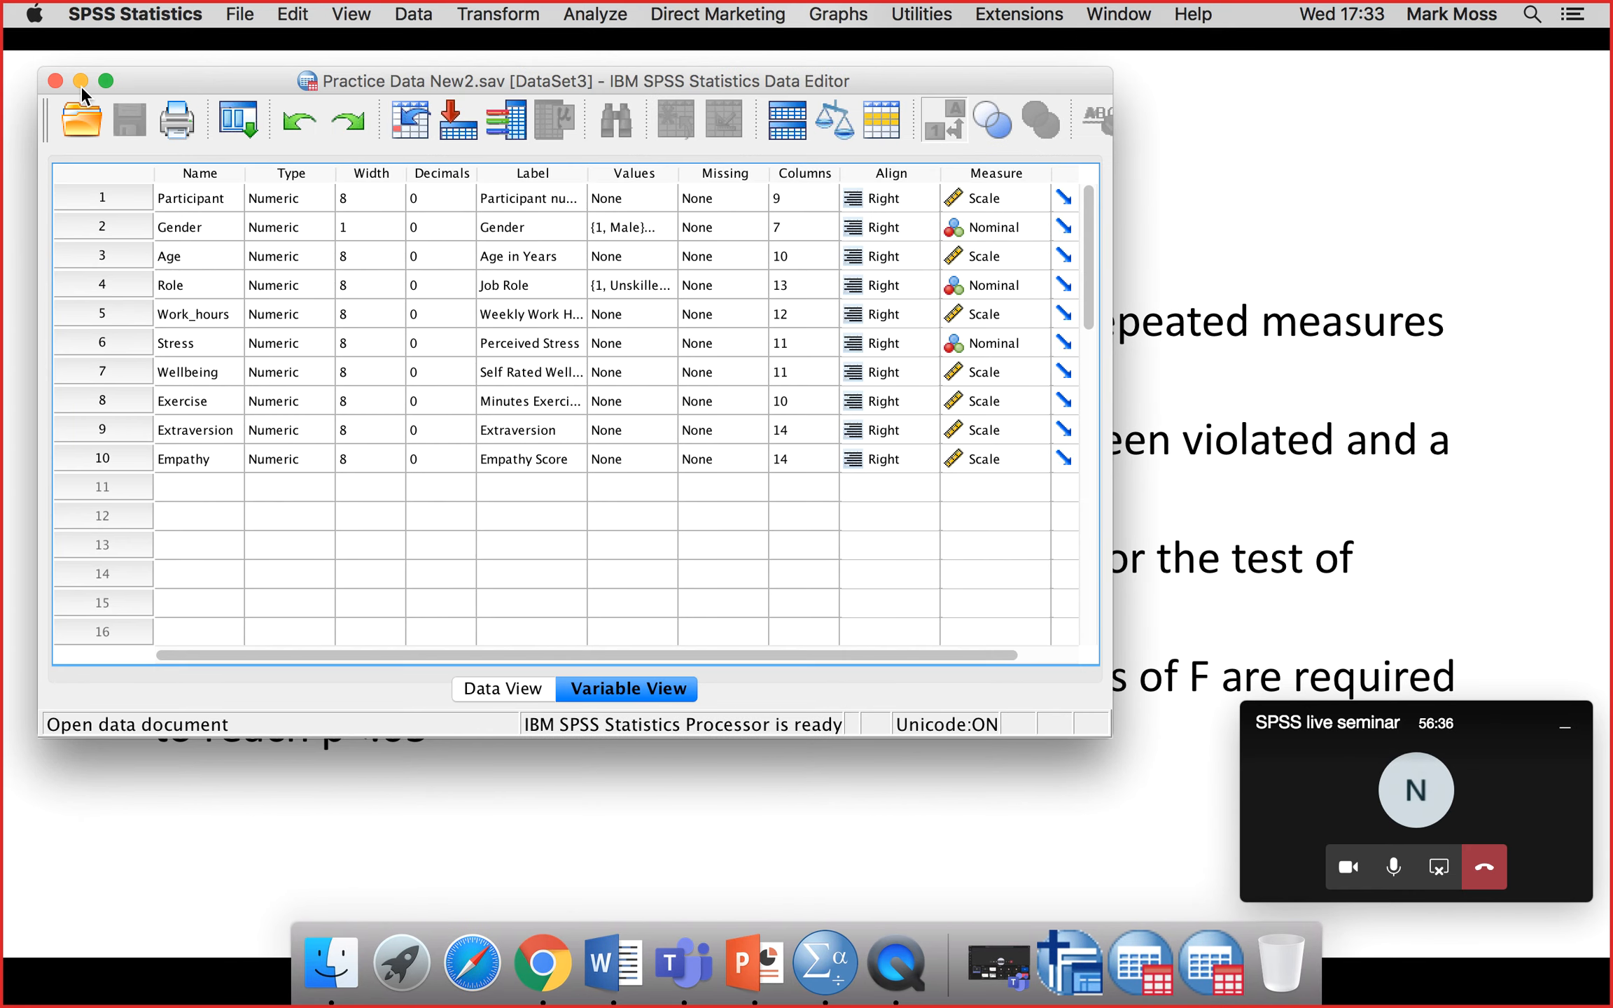
pyautogui.click(81, 81)
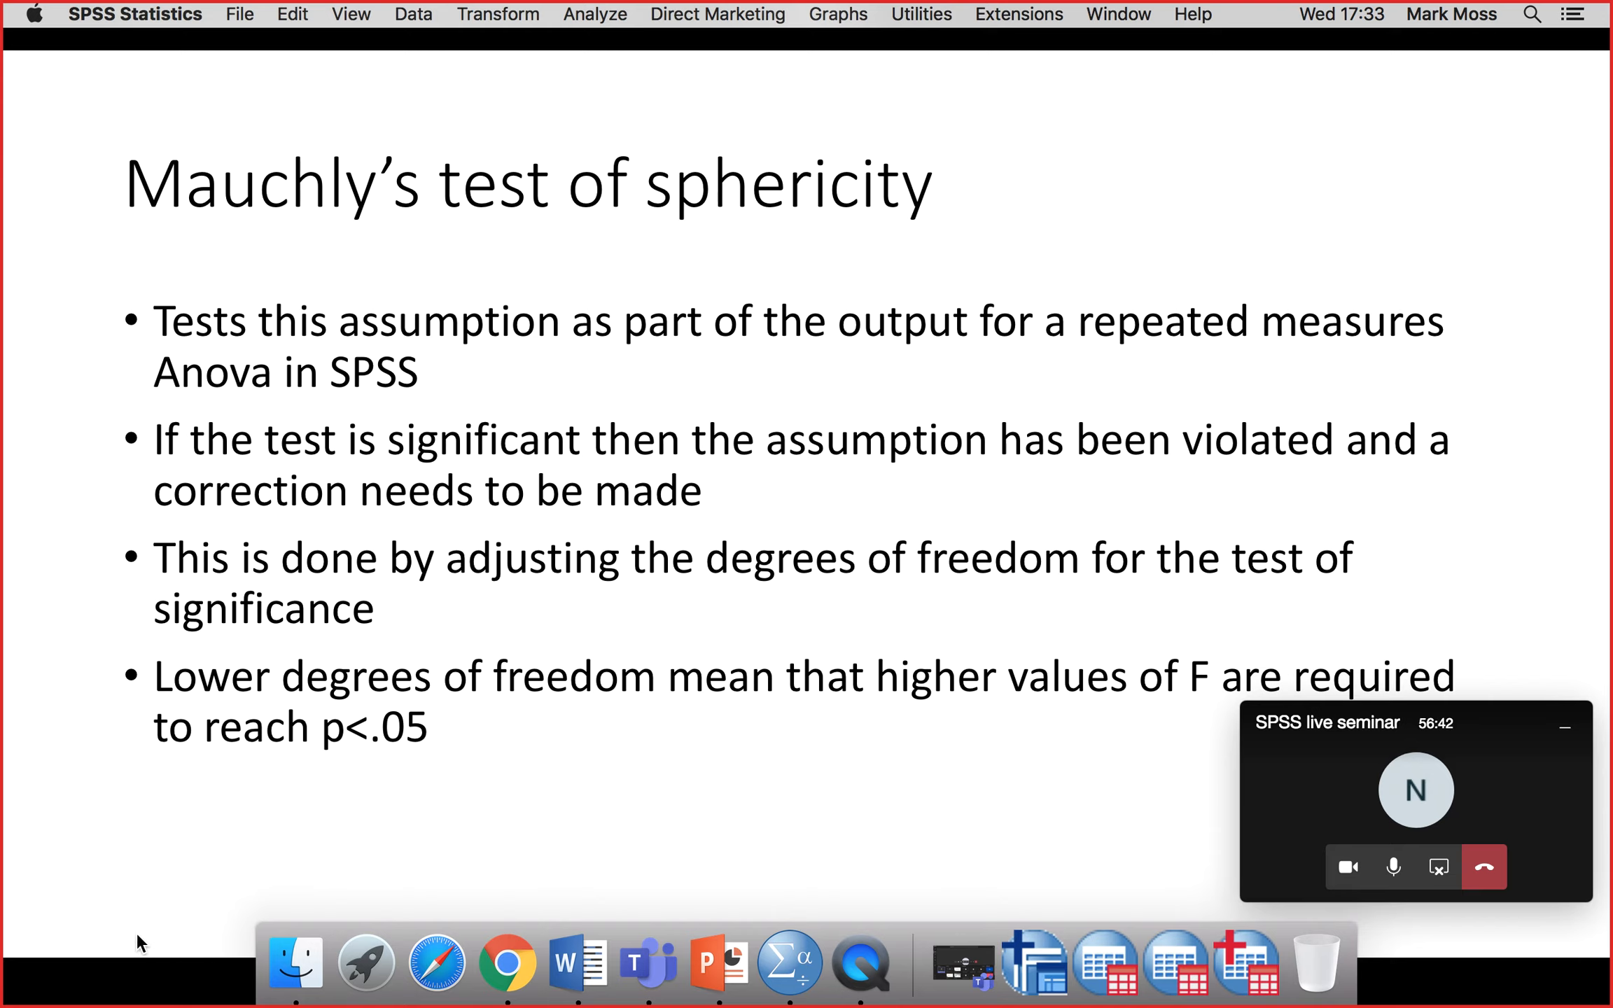
# - Switch to the PowerPoint slideshow and advance from the Mauchly's test of sphericity slide to the next slide, Purpose of the Ancova
pyautogui.moveTo(203, 924)
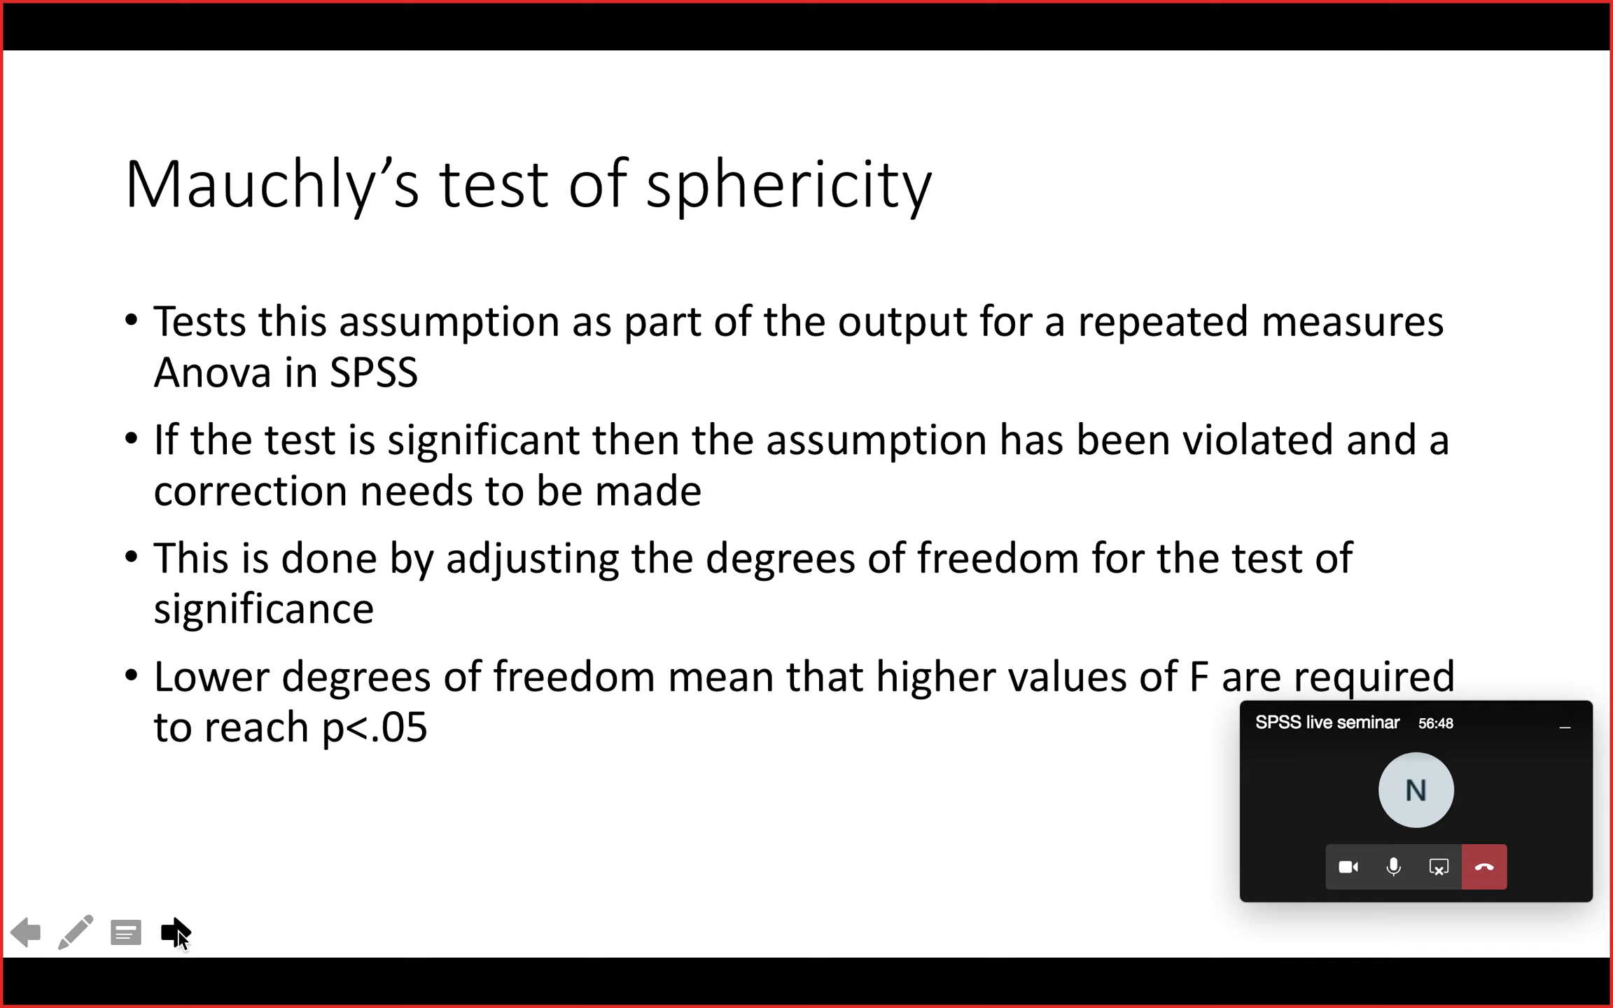
pyautogui.press('Right')
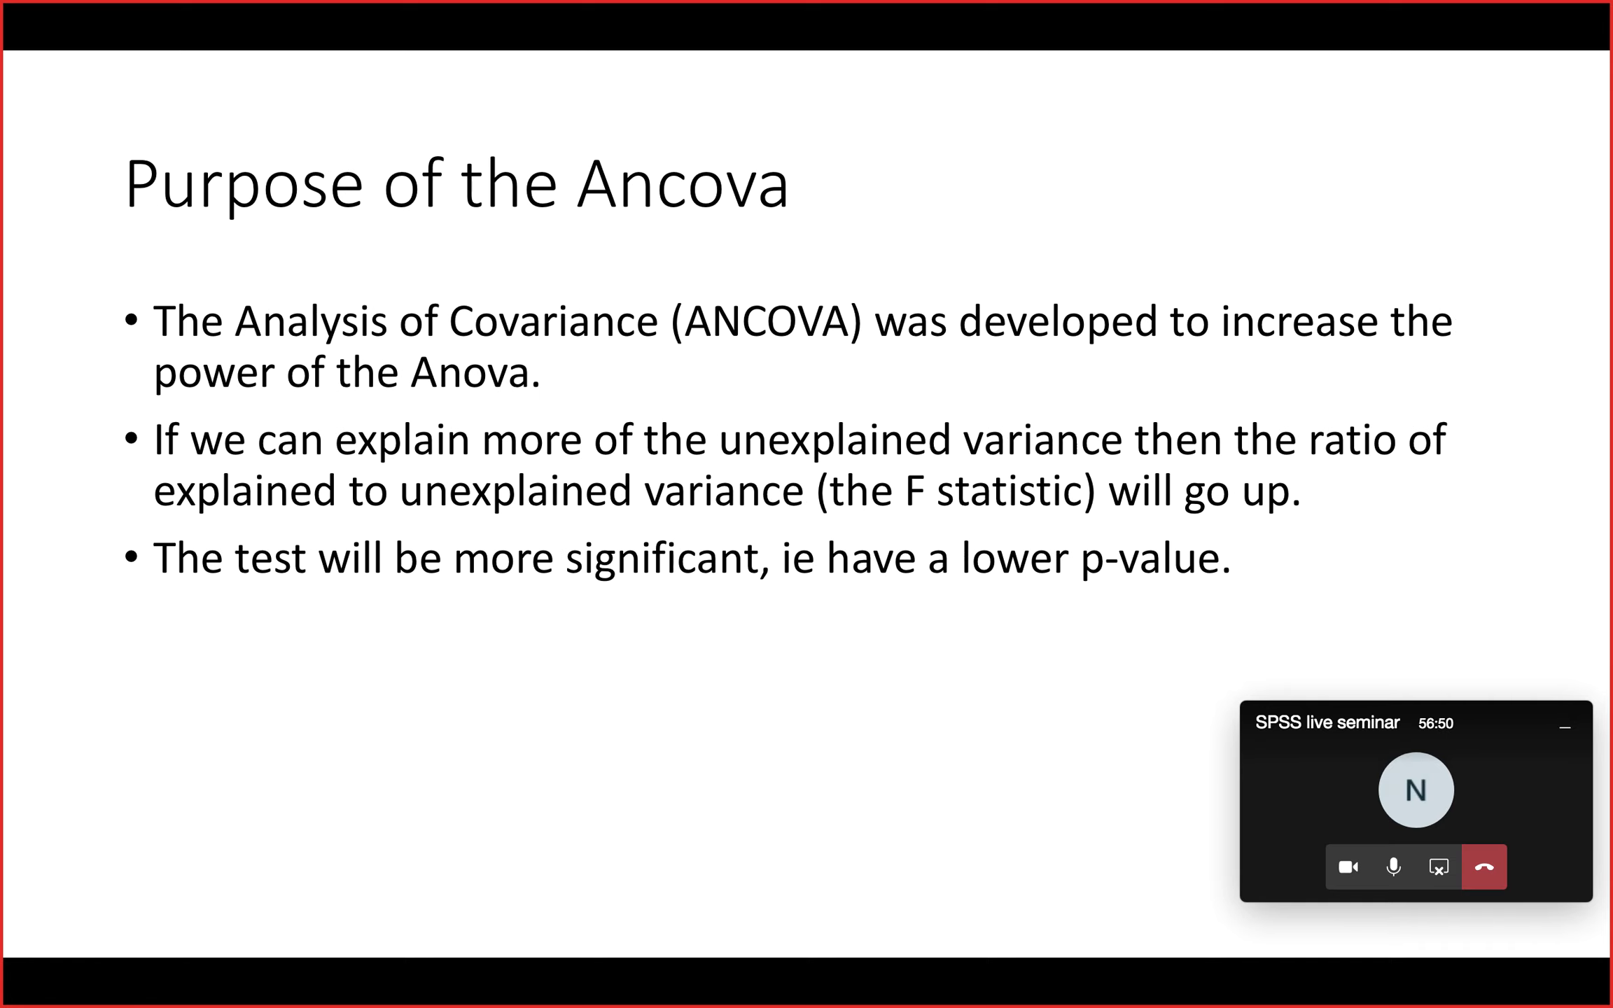